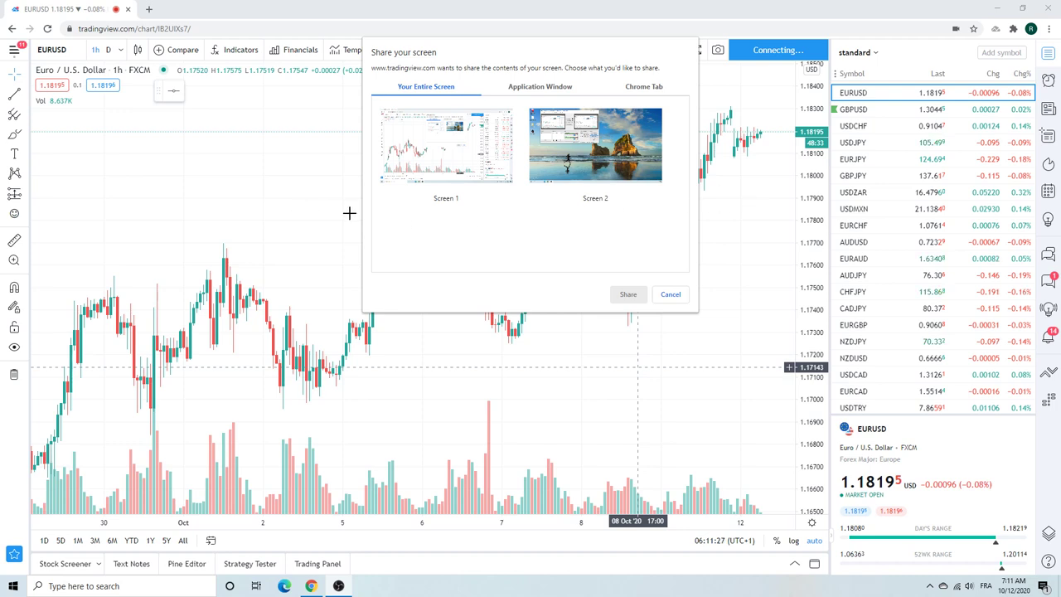
Step: Share Screen 1 (the entire screen) to begin recording over the EURUSD hourly chart
click(419, 126)
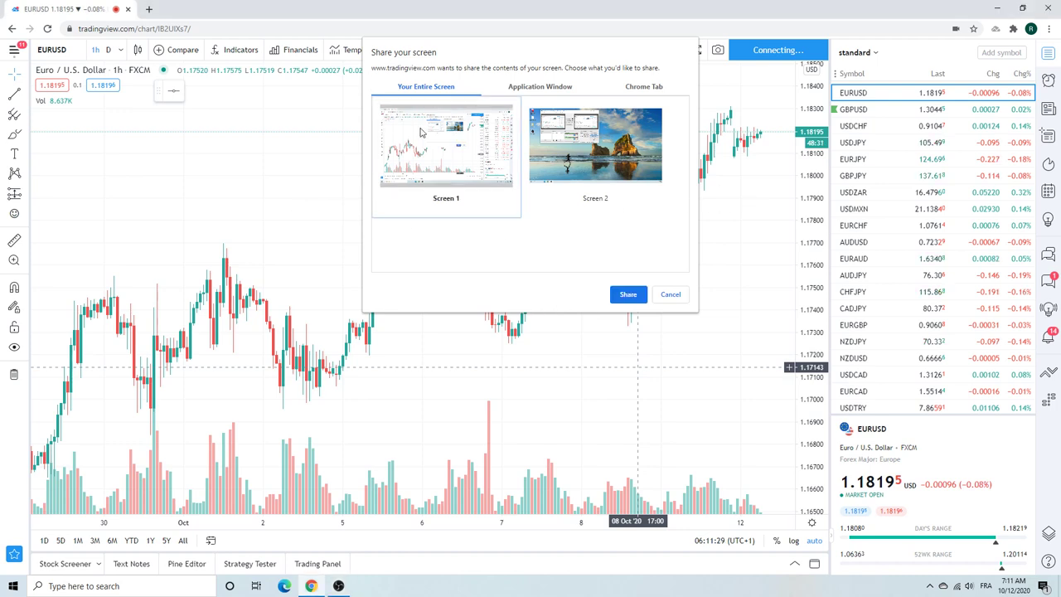
click(619, 294)
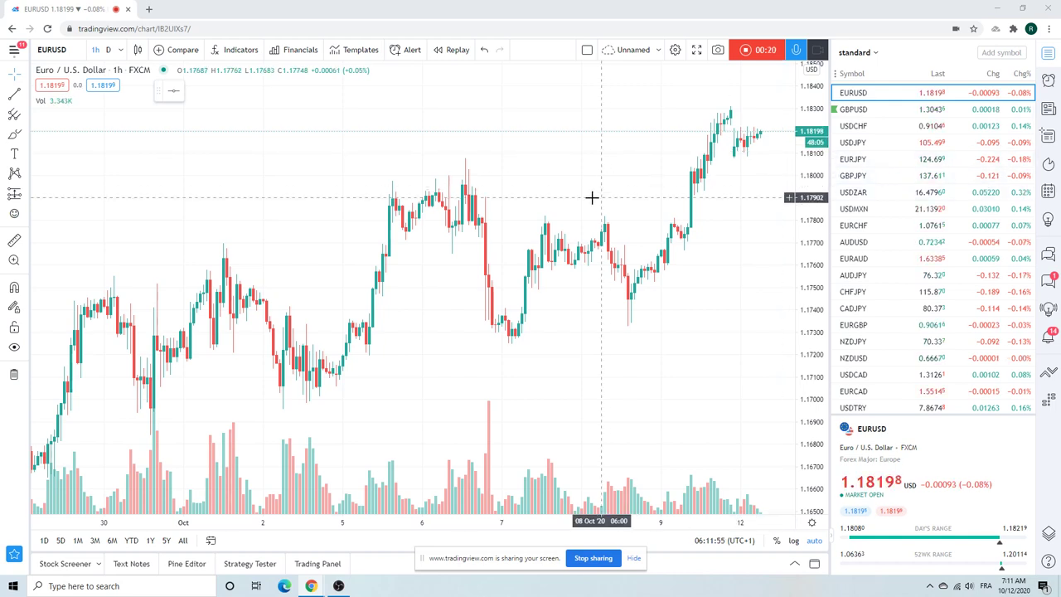
Step: Zoom out the chart, browse the watchlist, and switch the chart to AUDUSD
scroll(634, 153, down, 3)
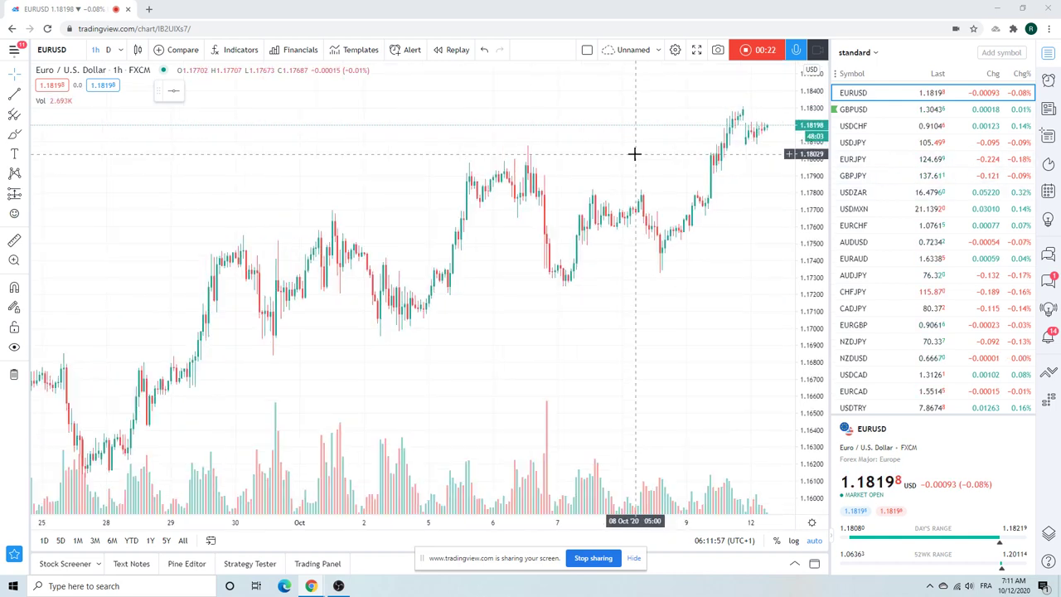
scroll(919, 237, down, 5)
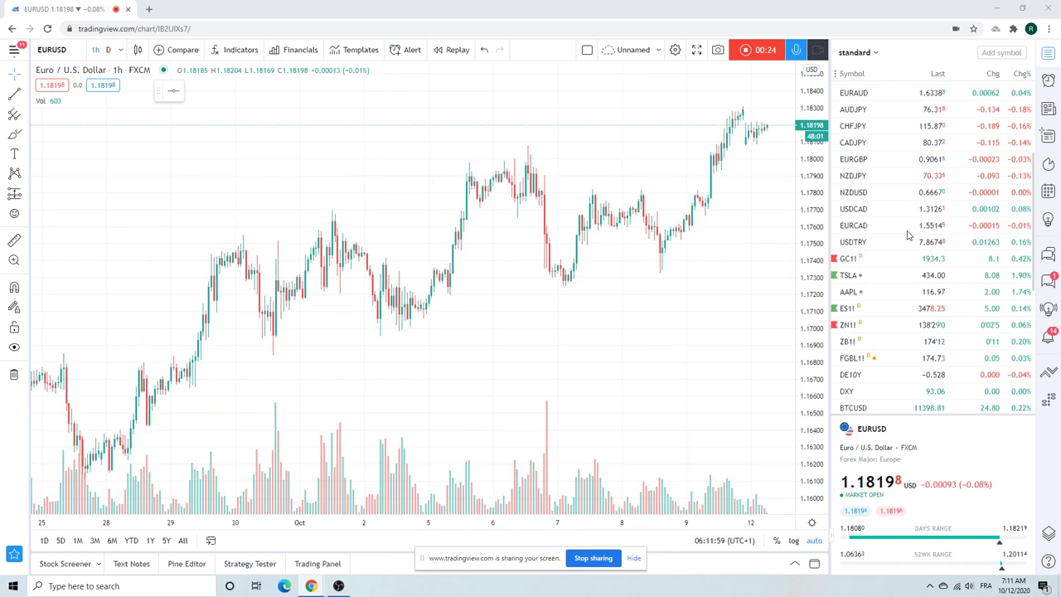
scroll(908, 236, up, 3)
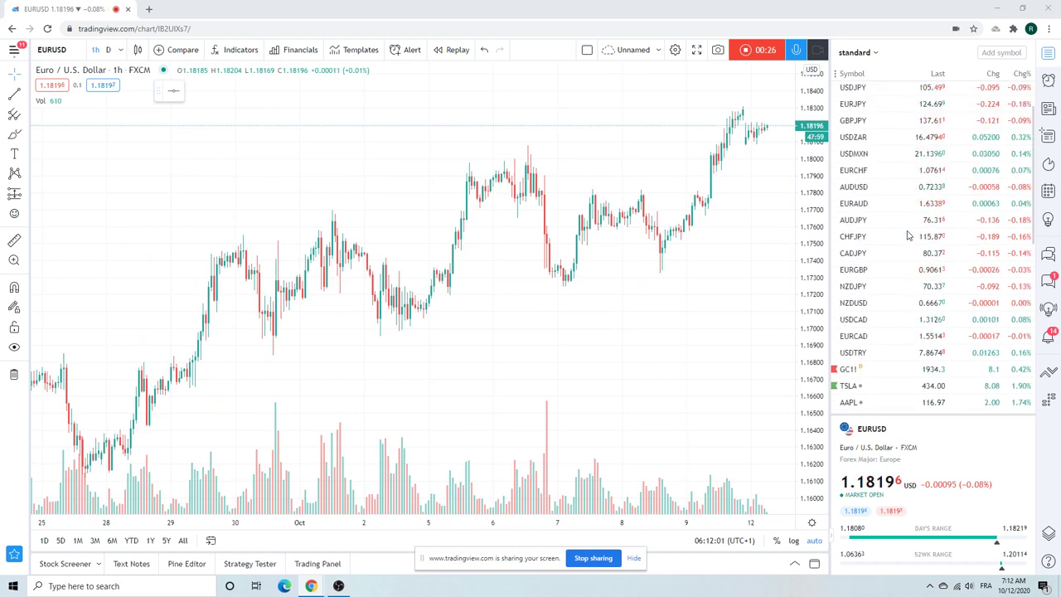
scroll(907, 236, up, 2)
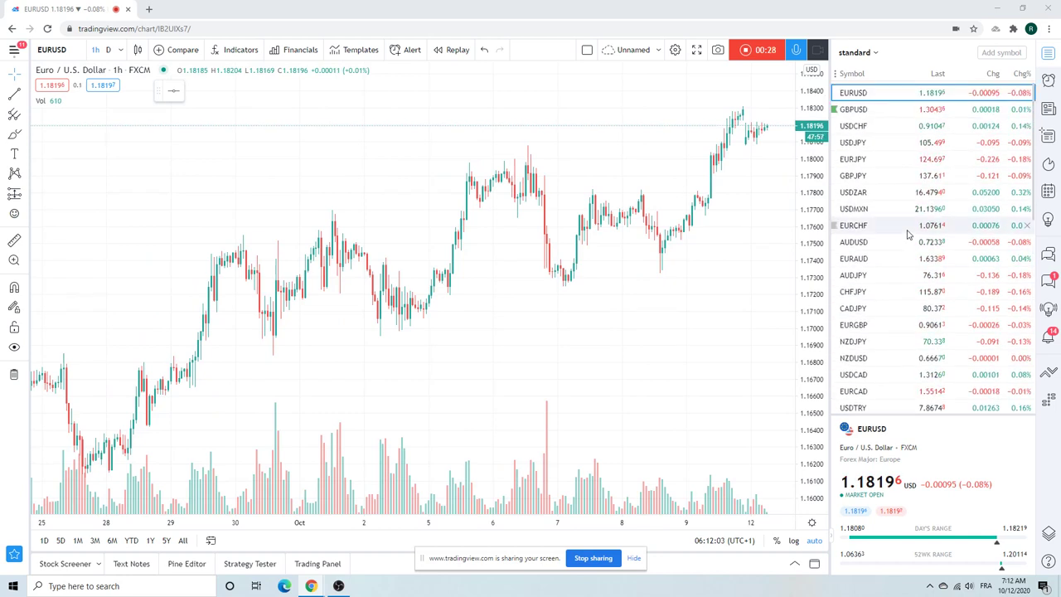
click(862, 242)
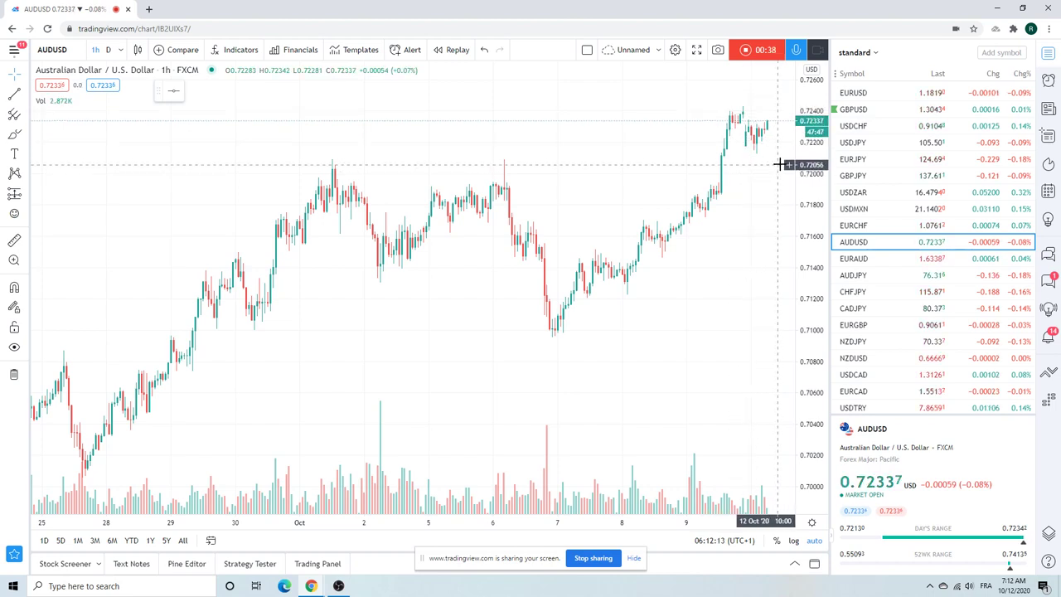
Step: Show EURUSD briefly, then switch the chart to GBPUSD
click(862, 96)
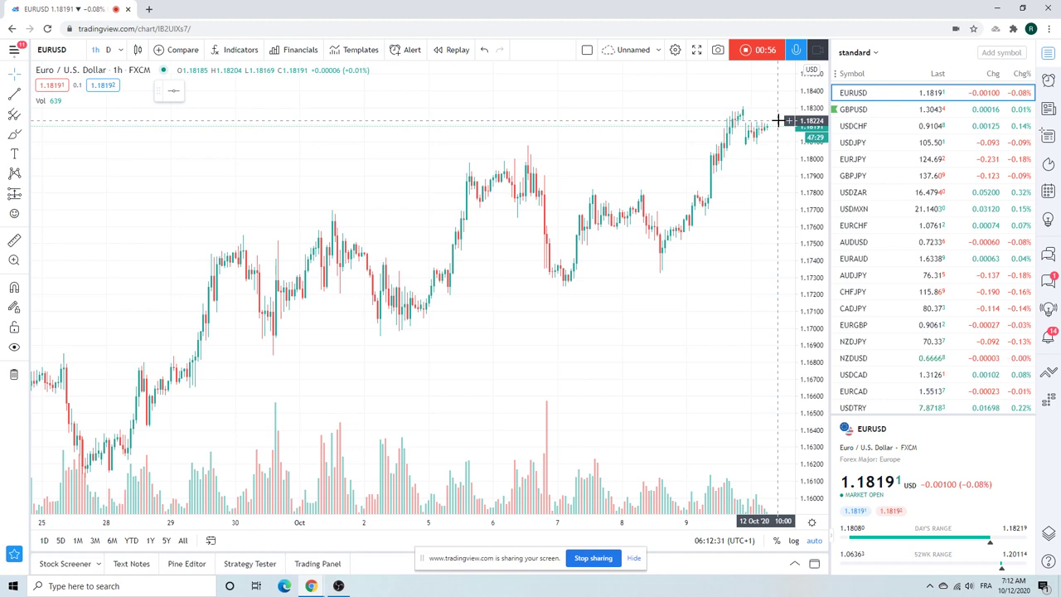
click(859, 114)
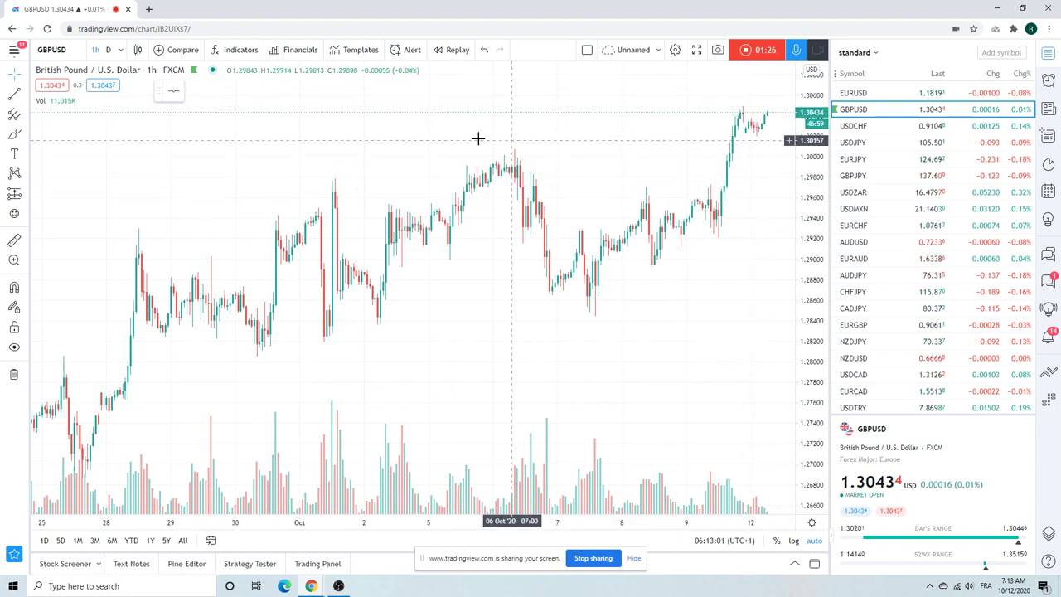
Step: Put GBPUSD on 5-minute then daily candles, zoom, and switch to USDCHF
click(120, 50)
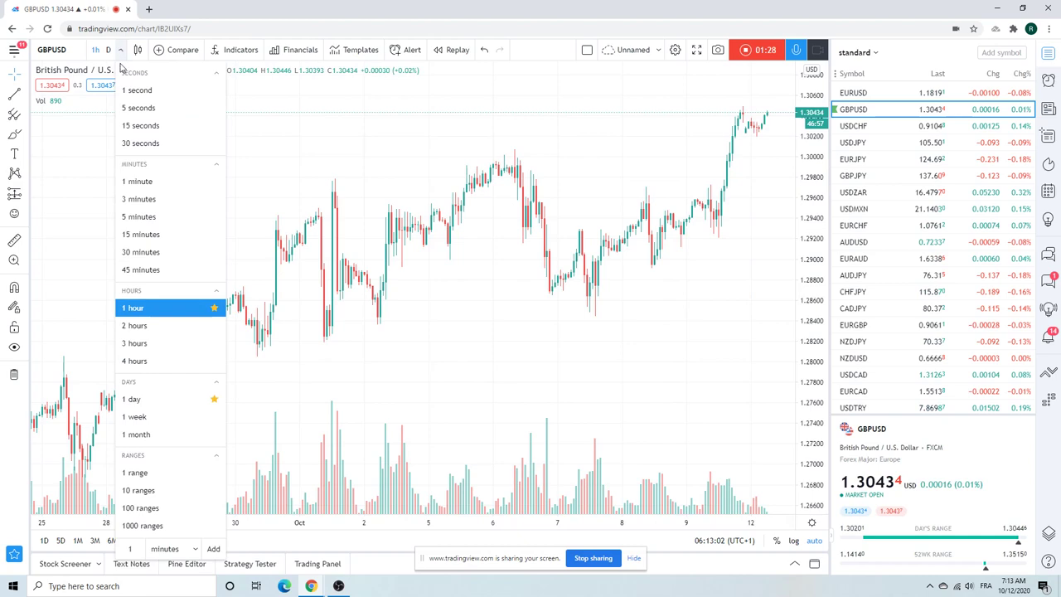
click(139, 217)
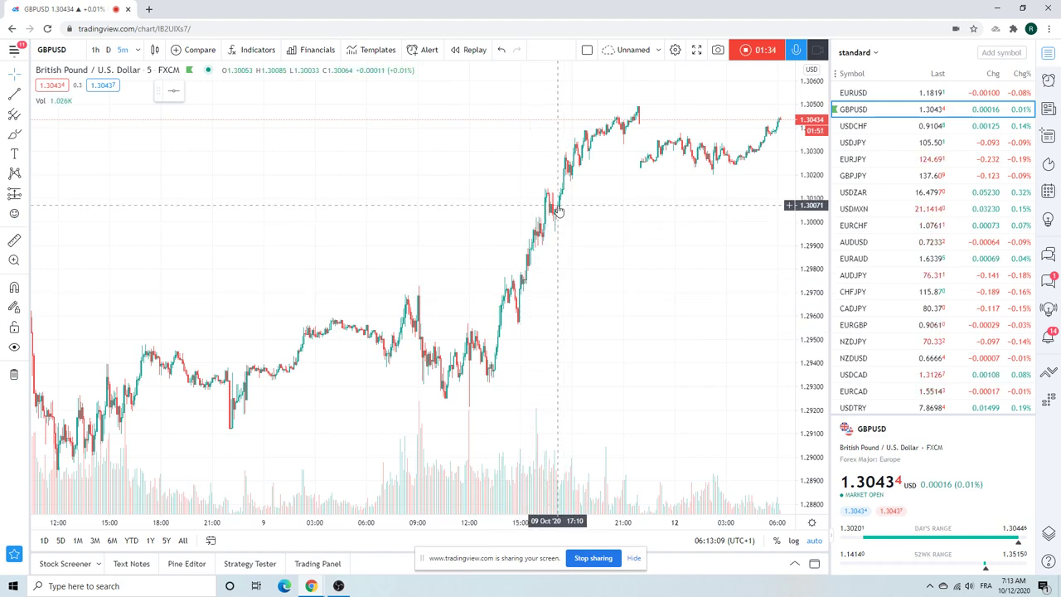
click(107, 50)
scroll(332, 279, up, 5)
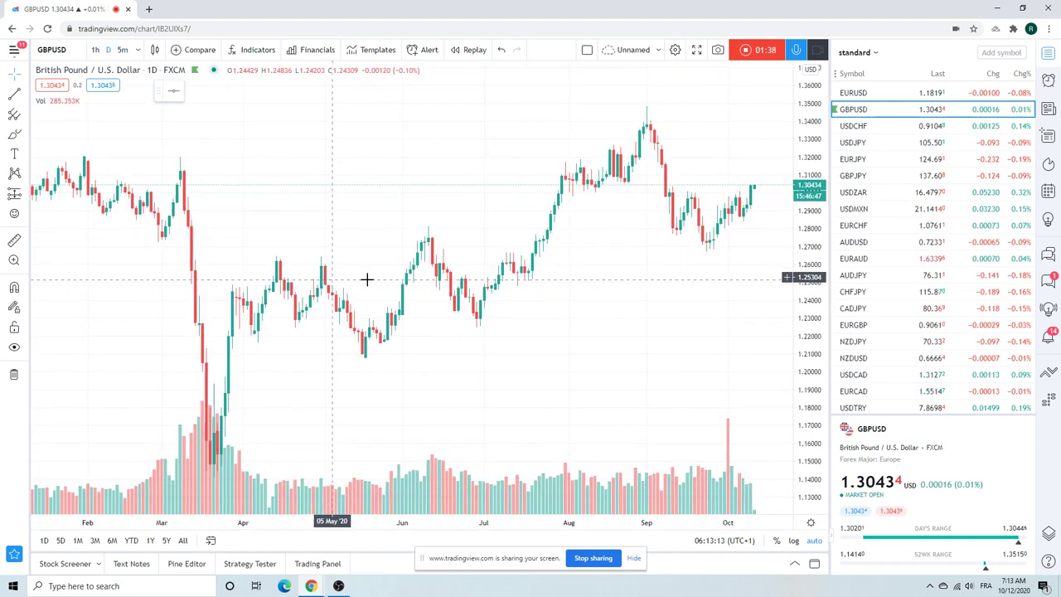
click(856, 126)
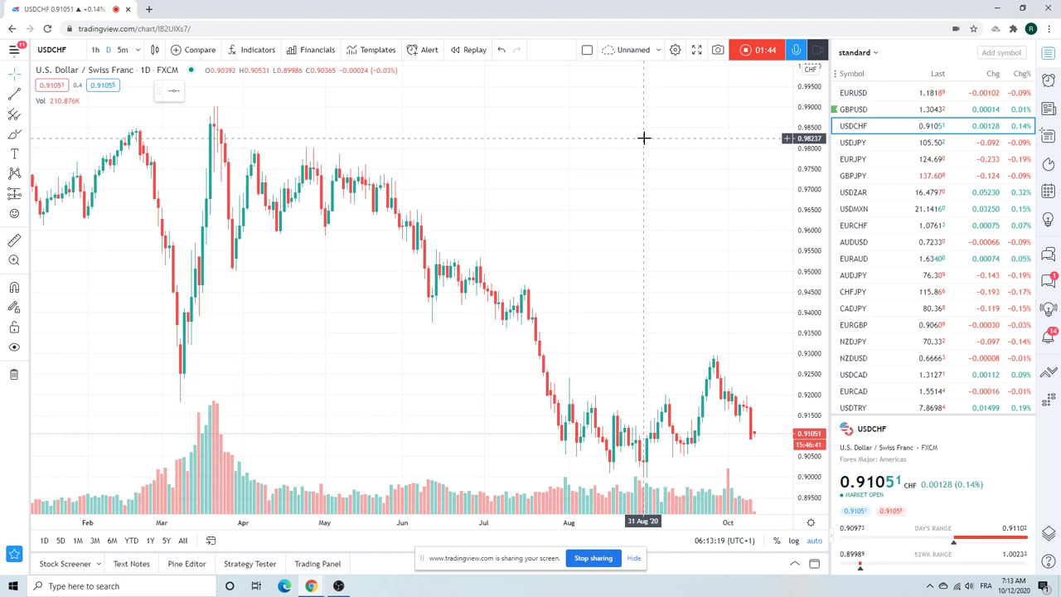
Step: Switch the daily chart to USDJPY from the watchlist
click(854, 143)
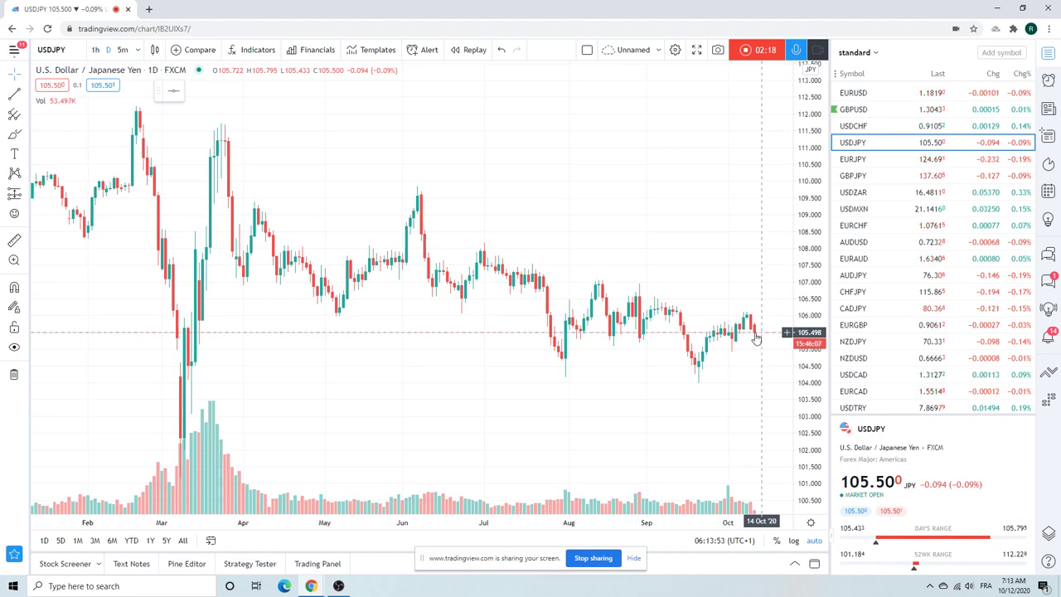
Step: Change USDJPY to 1h candles and zoom, scrolling the watchlist down and back up
click(96, 51)
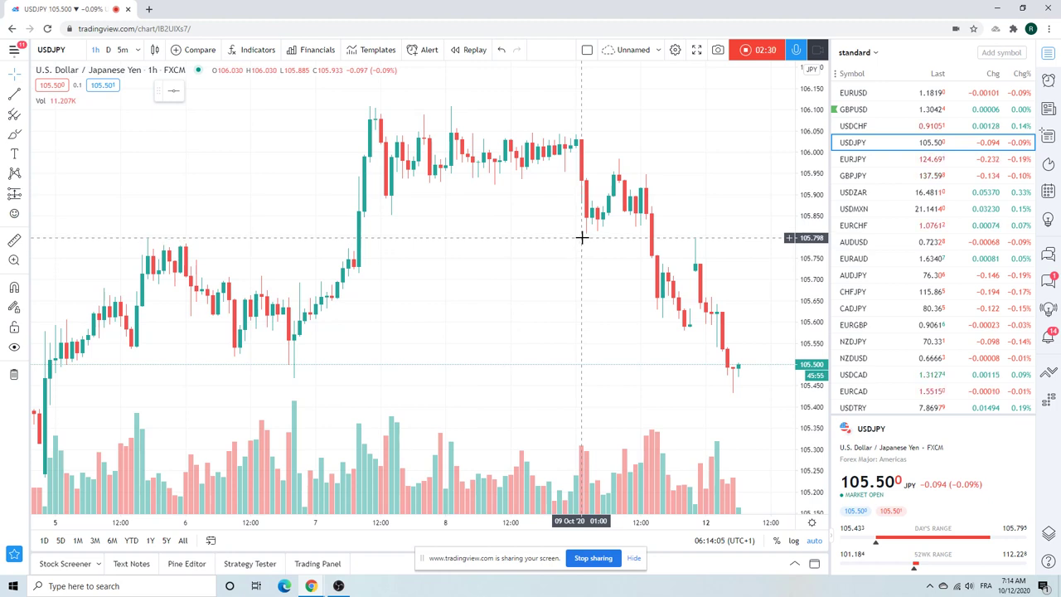
scroll(582, 237, down, 2)
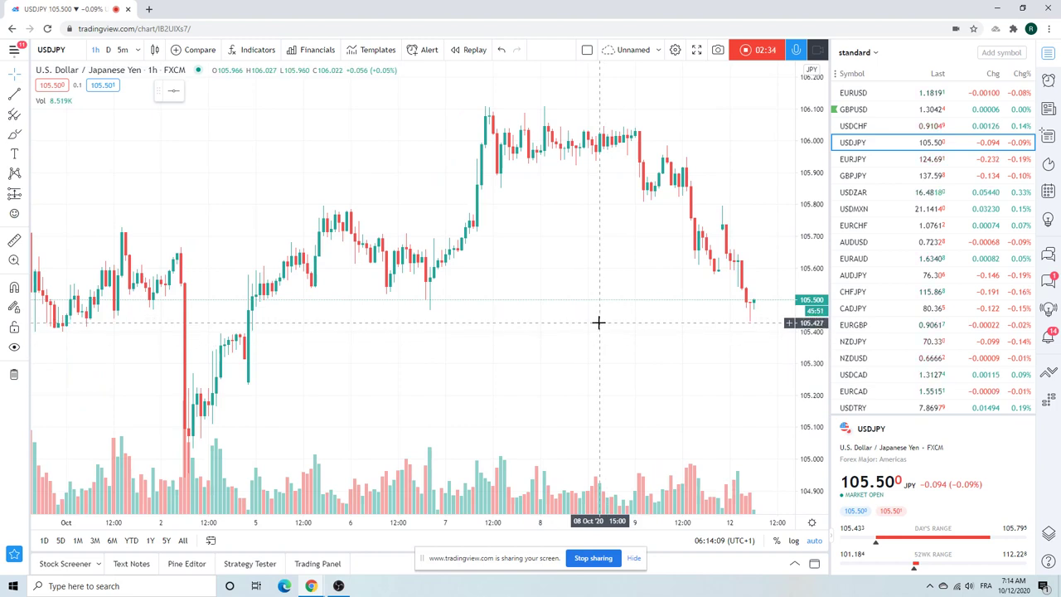
scroll(881, 293, down, 1)
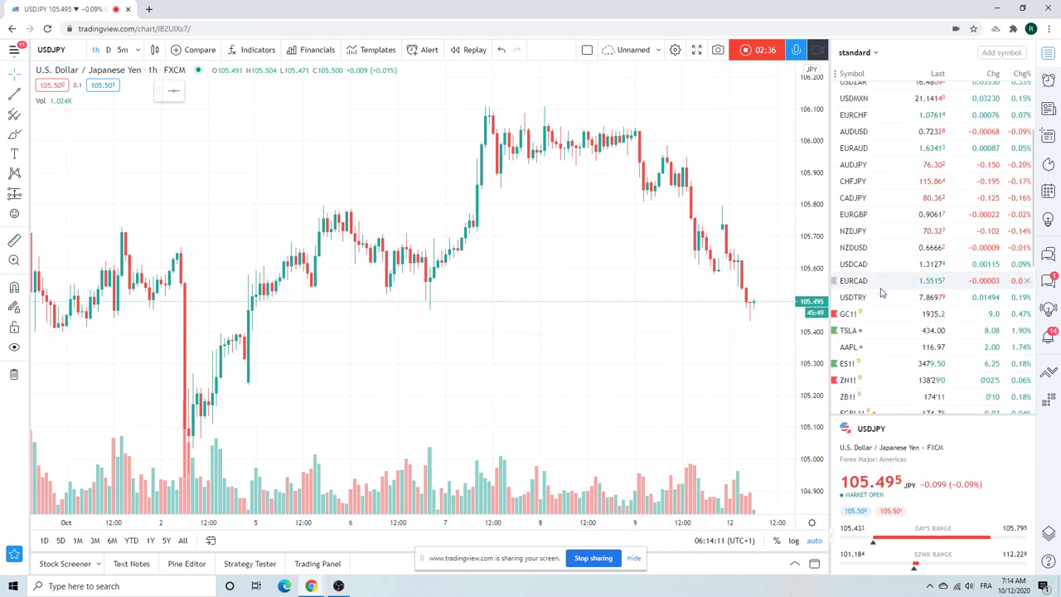
scroll(882, 294, down, 1)
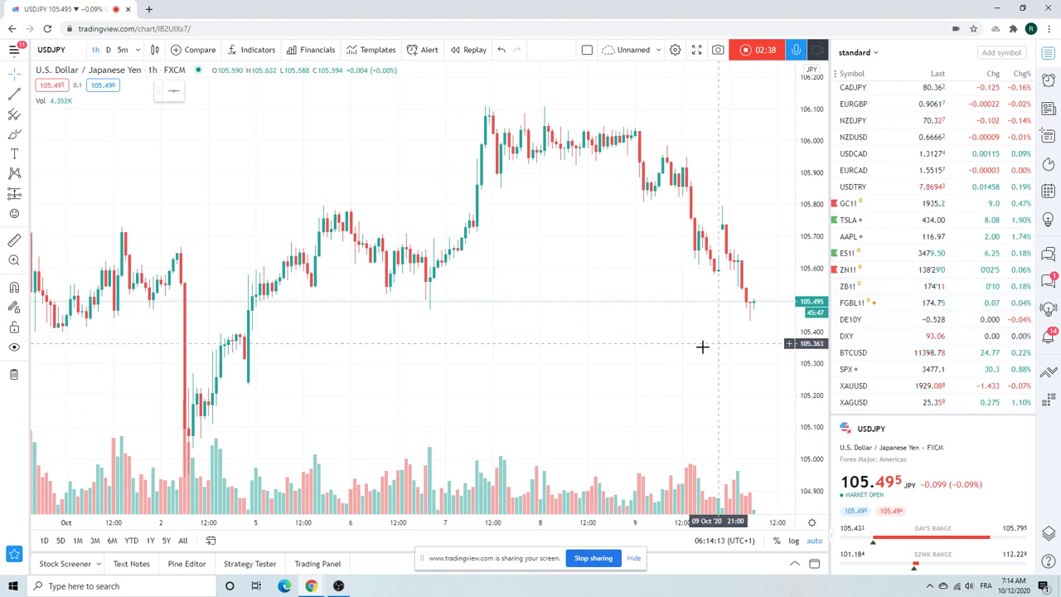
scroll(680, 369, up, 2)
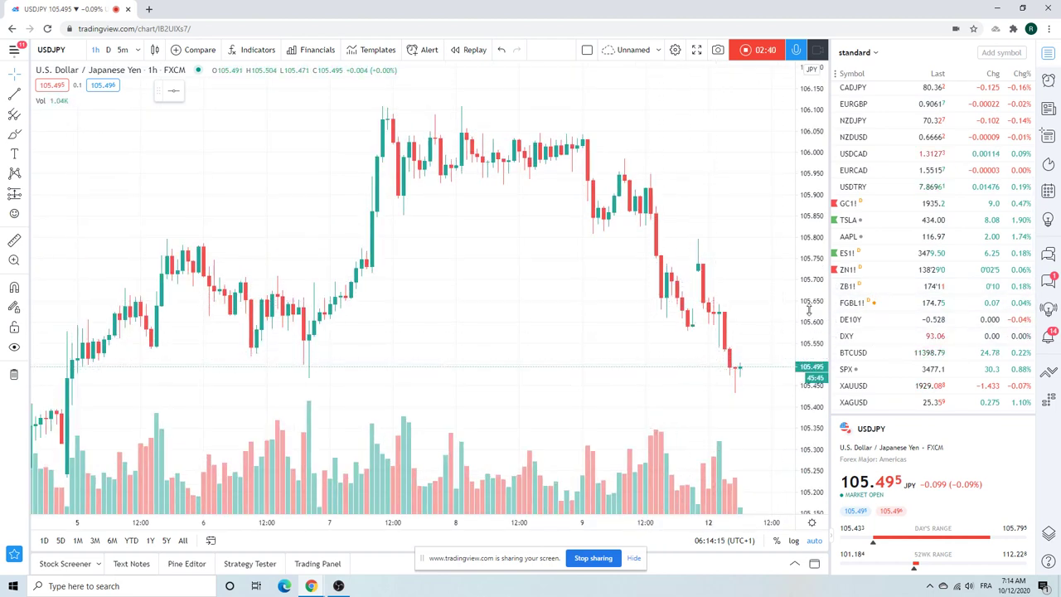
scroll(935, 302, up, 2)
scroll(935, 303, up, 1)
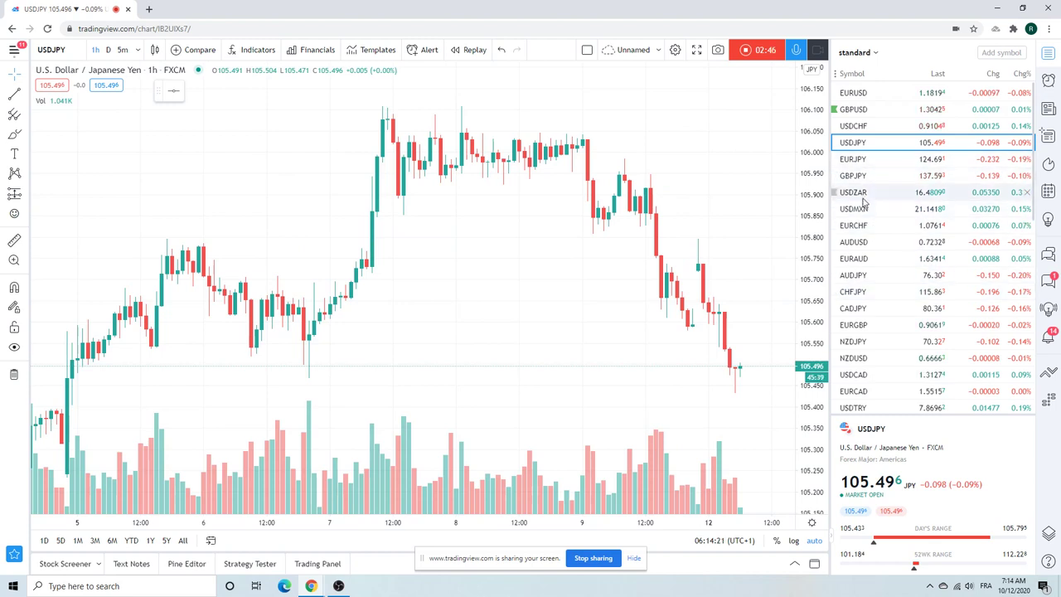
Step: Show EURJPY on 4-hour candles
click(856, 162)
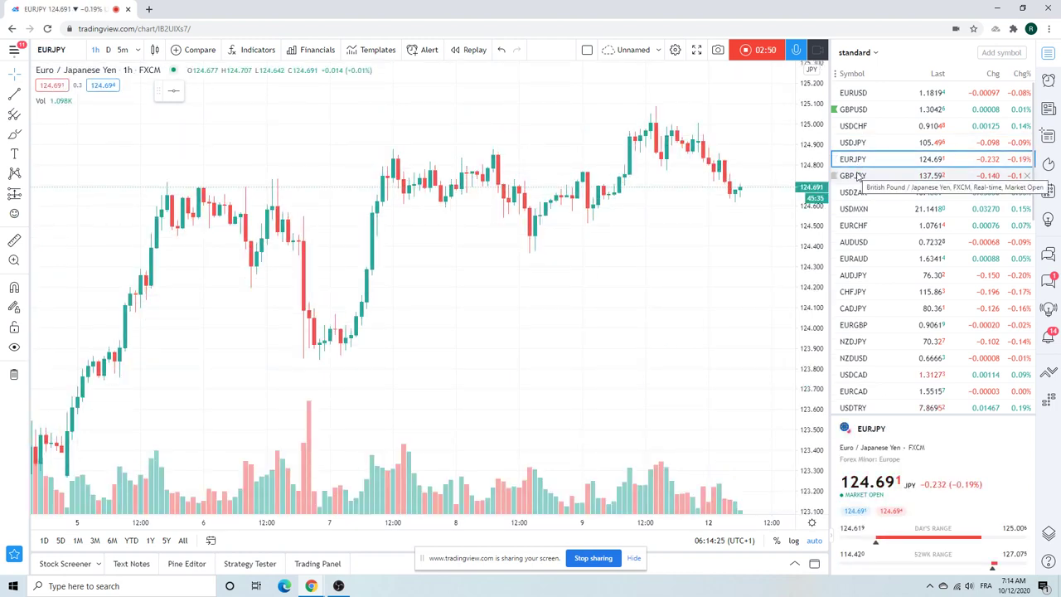
click(138, 50)
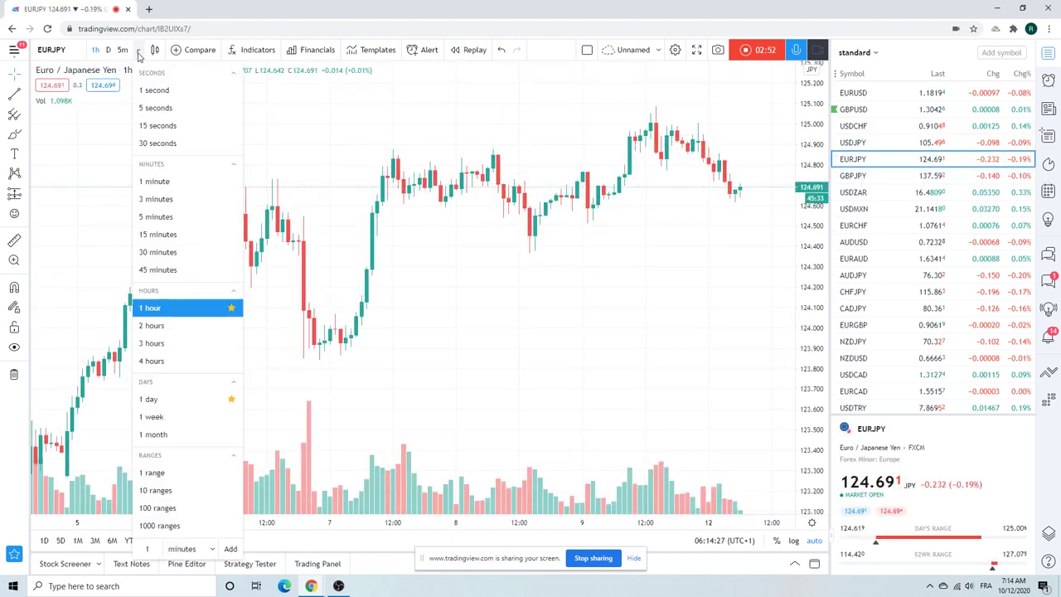
click(164, 361)
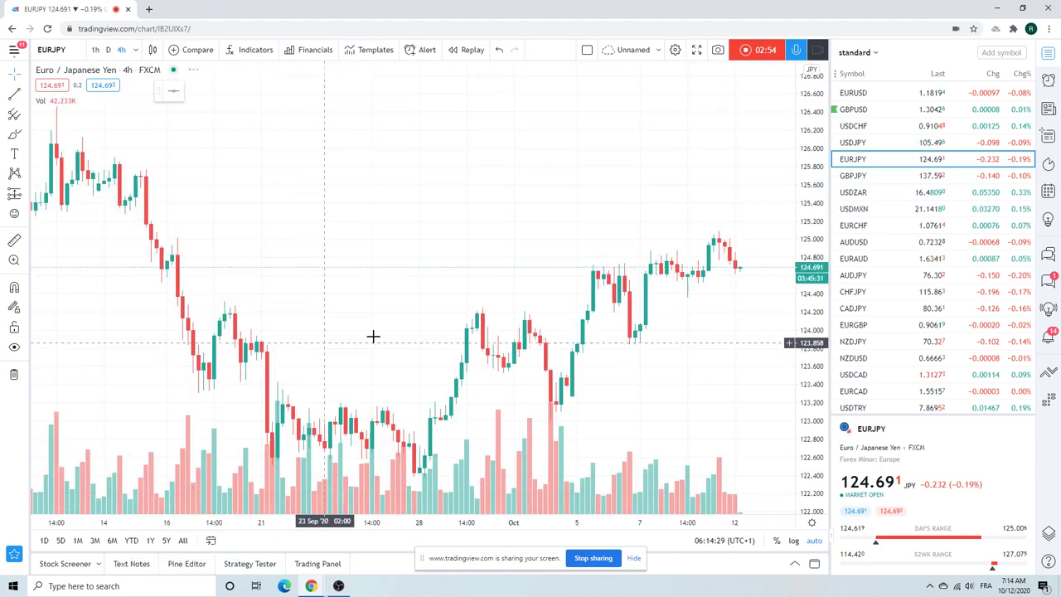
Step: Move through GBPJPY and USDZAR to USDMXN, zooming out the chart
click(857, 176)
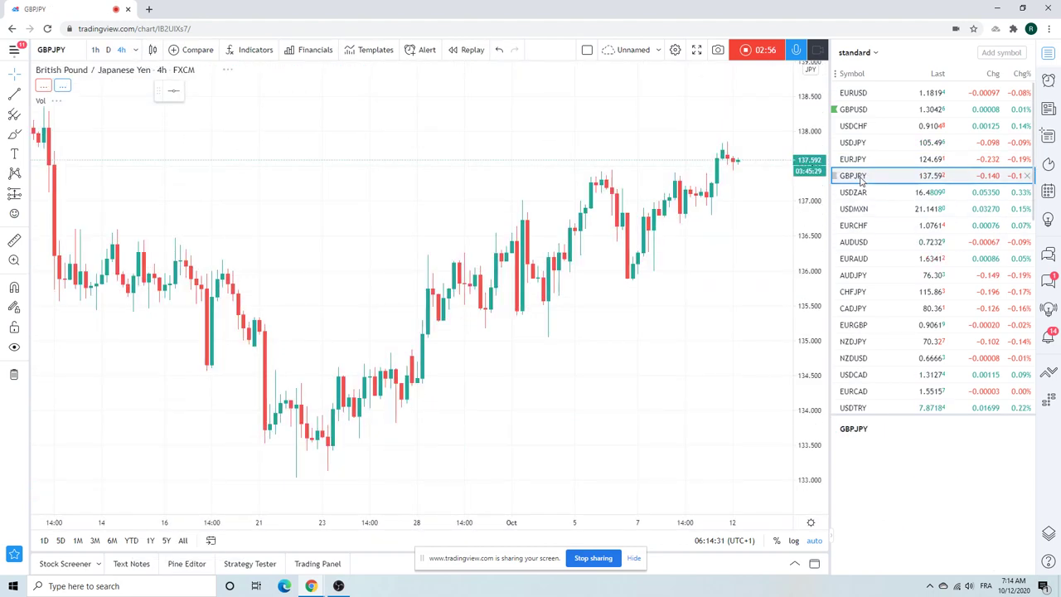
key(Down)
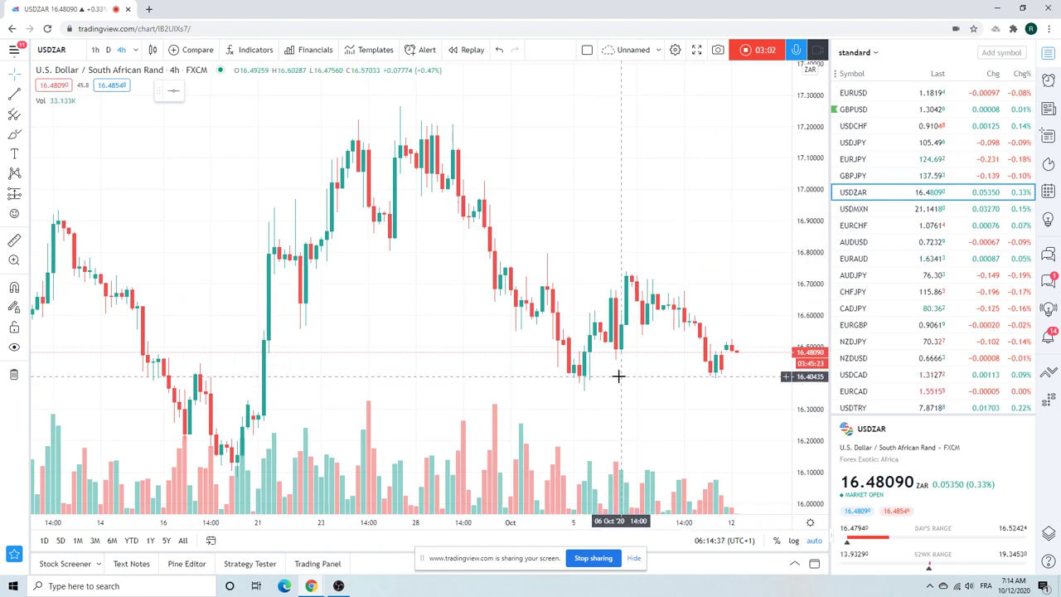
scroll(618, 377, down, 3)
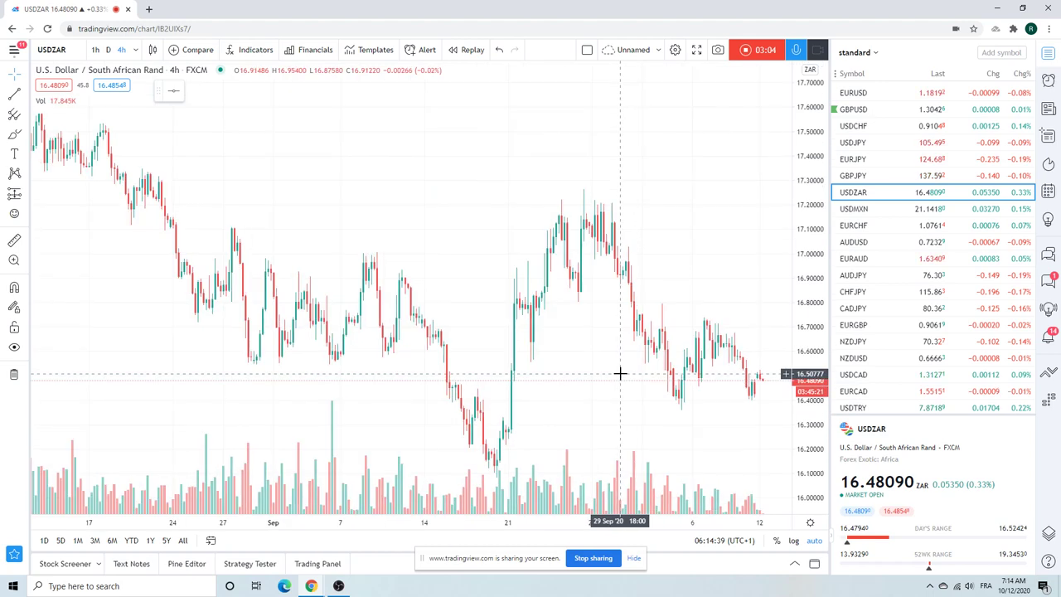
click(856, 209)
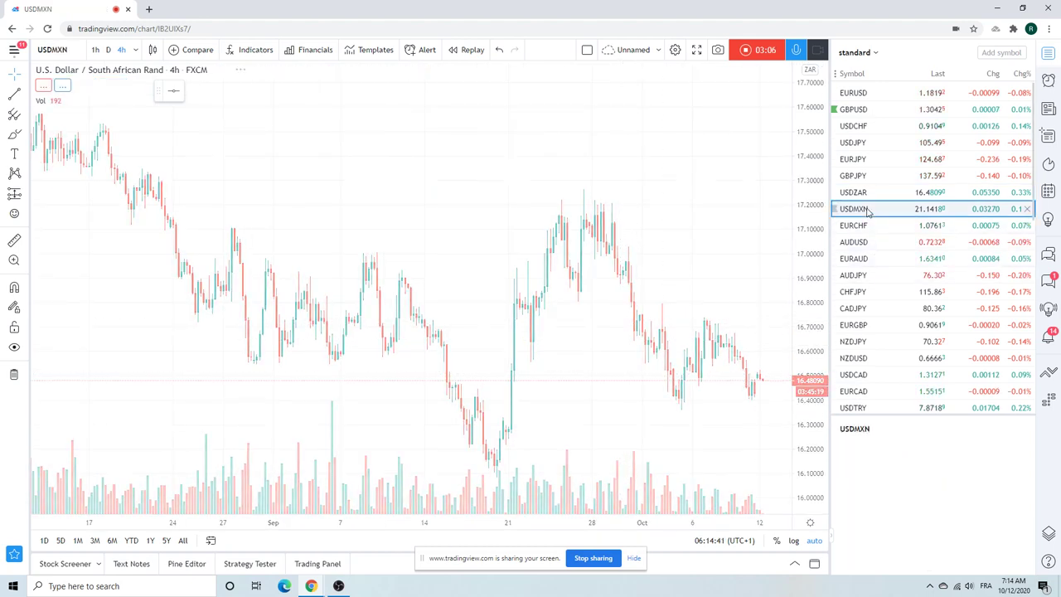
scroll(646, 196, down, 2)
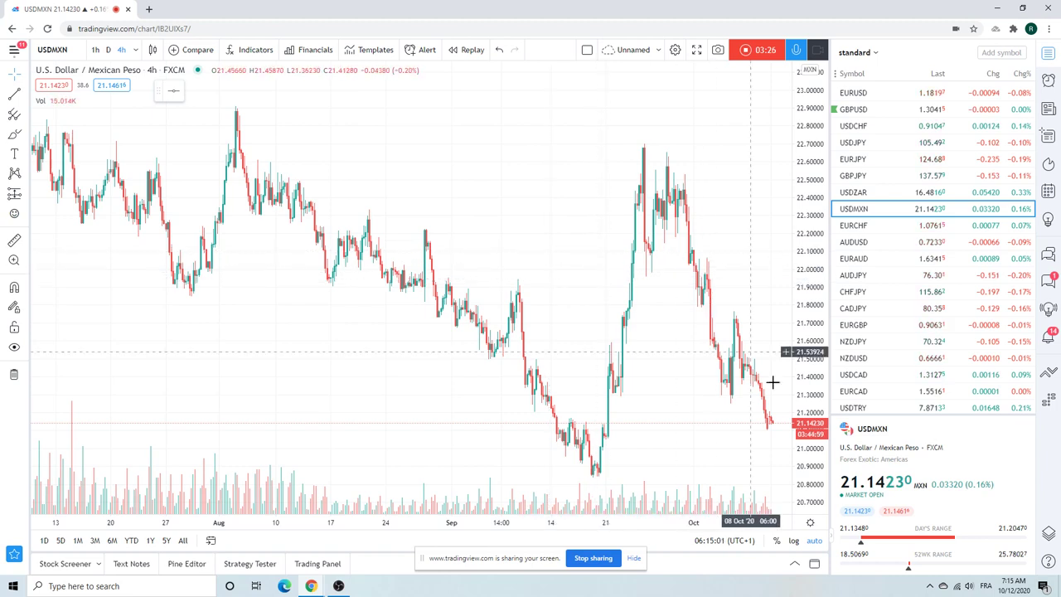
Step: Step through AUDUSD, EURAUD, AUDJPY and NZDUSD, zooming NZDUSD, then show USDCAD
click(870, 248)
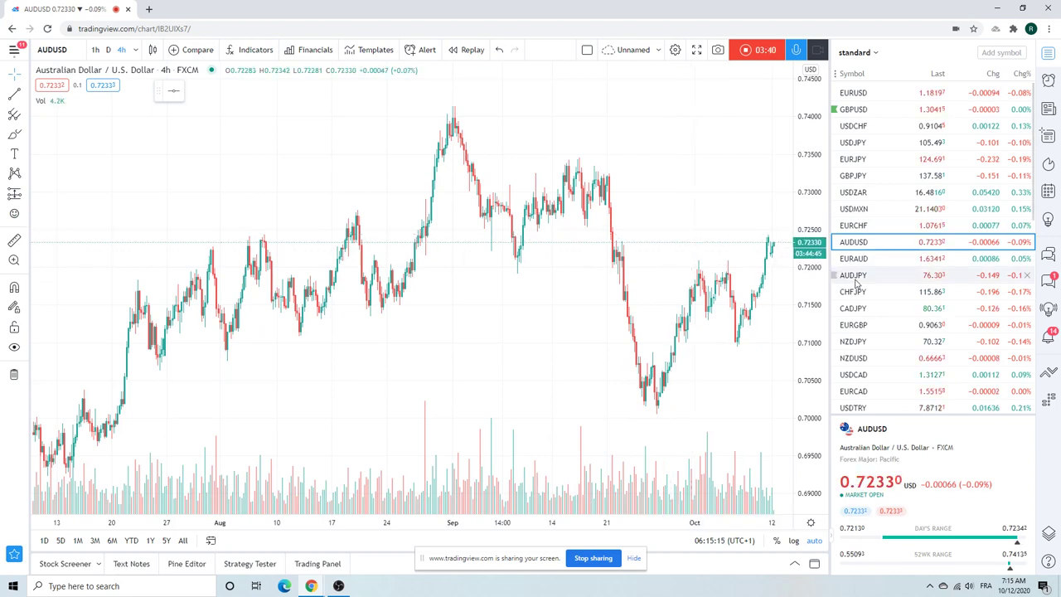
click(856, 262)
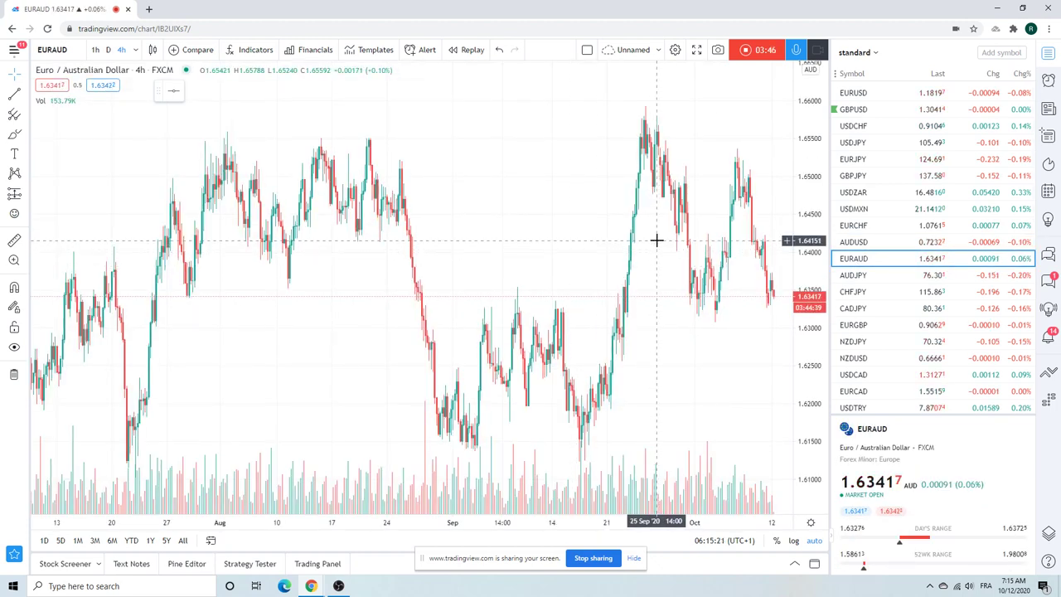
click(855, 278)
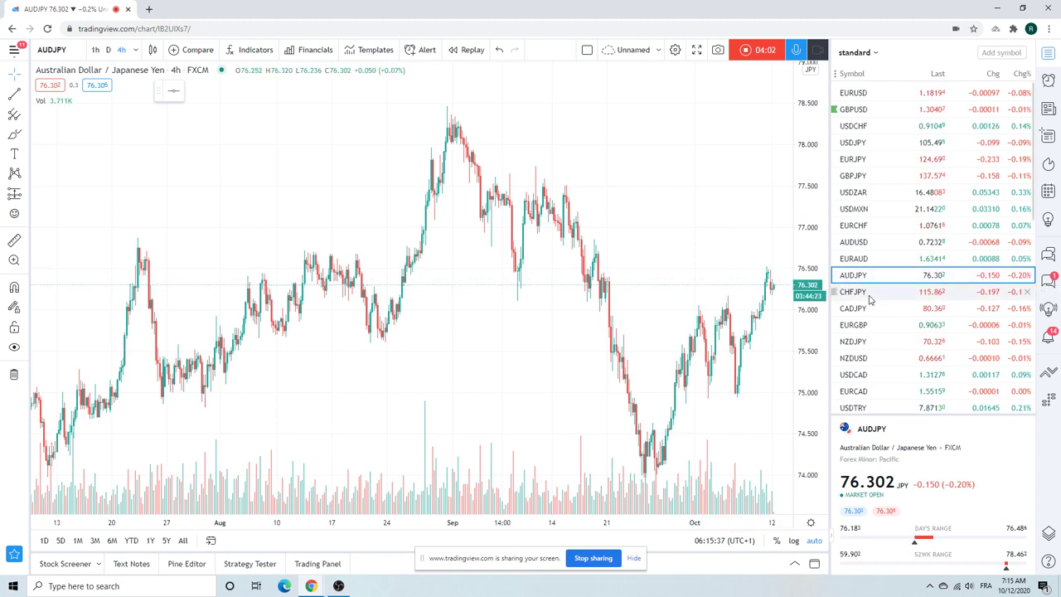
click(862, 360)
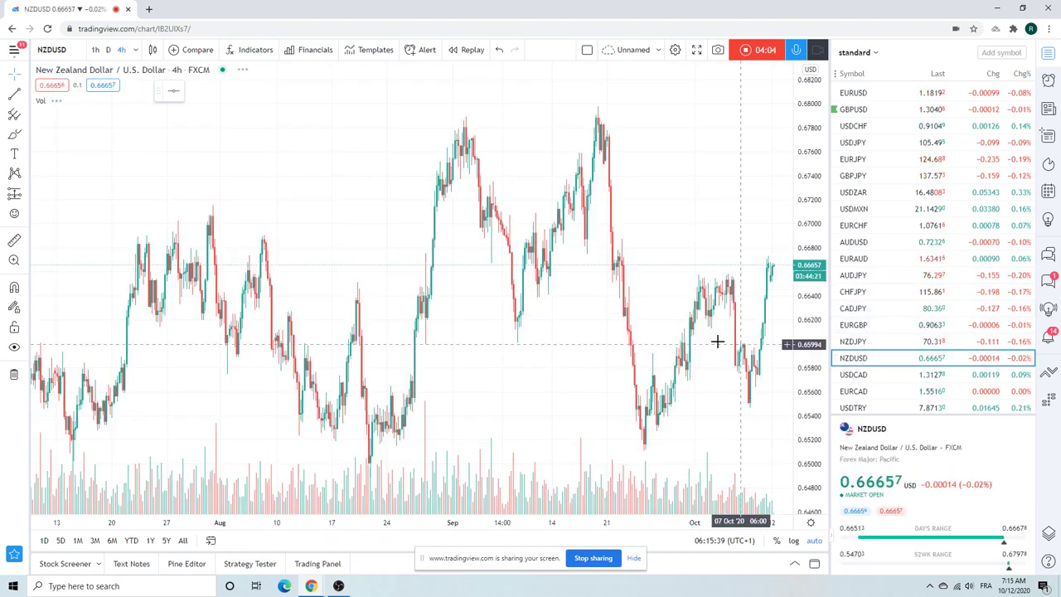
scroll(663, 352, up, 5)
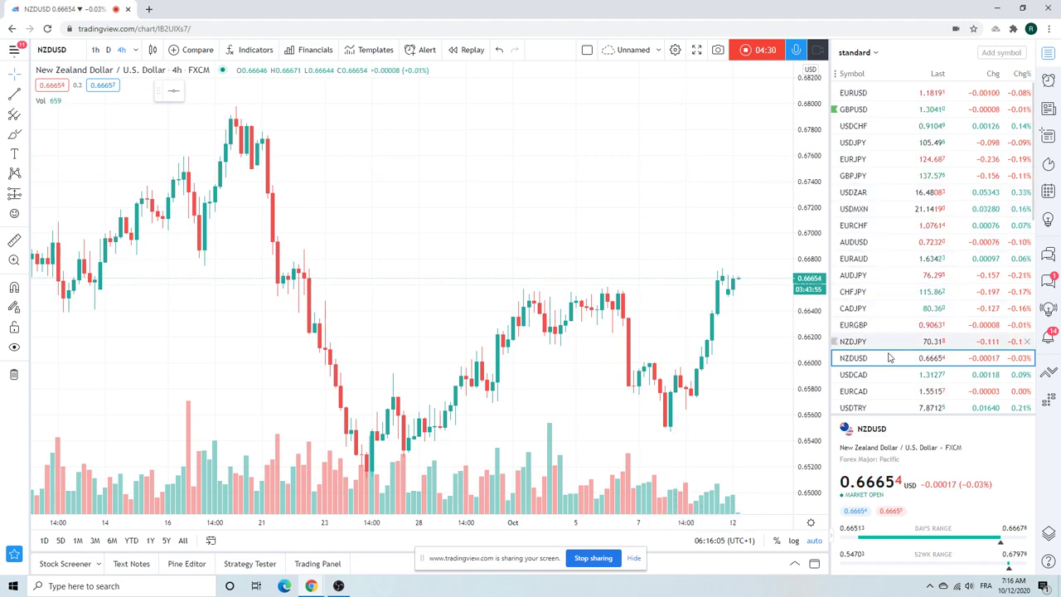
click(870, 377)
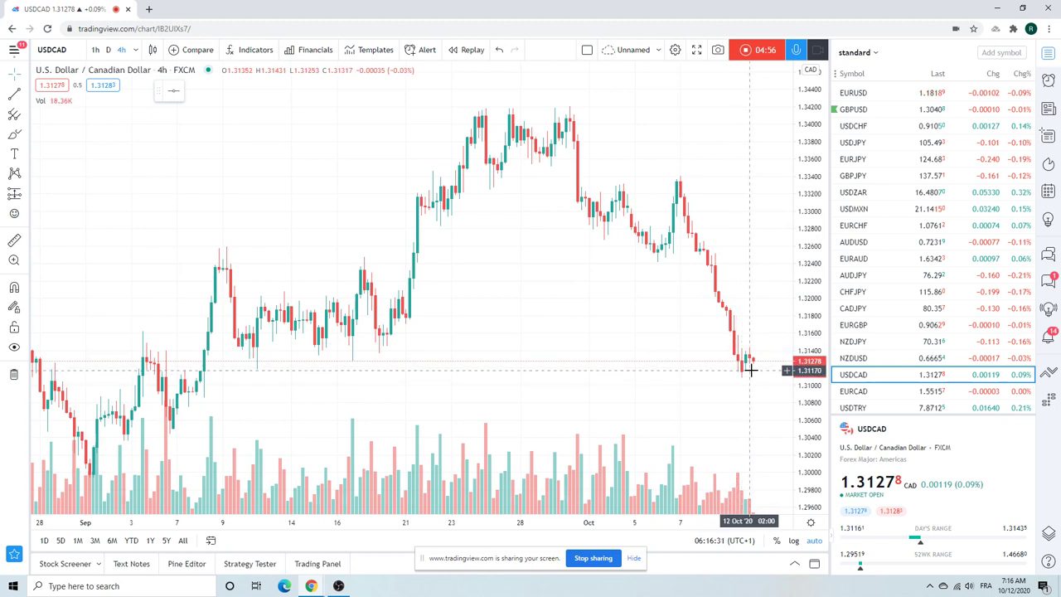
Step: Show Gold Futures (GC1!), then ES1!, then T-Bond Futures (ZB1!)
scroll(917, 263, down, 3)
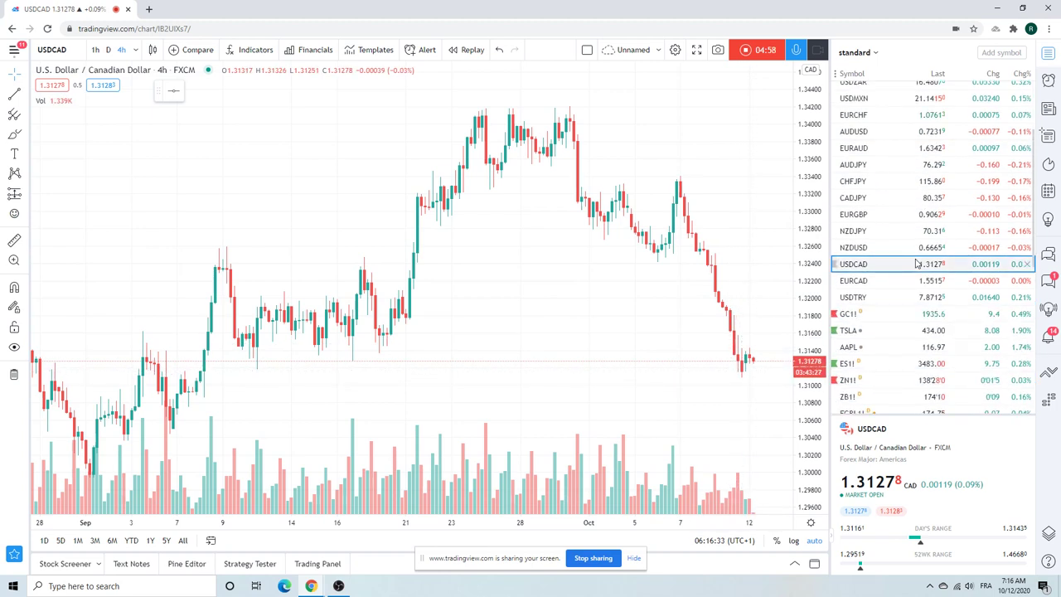
click(862, 316)
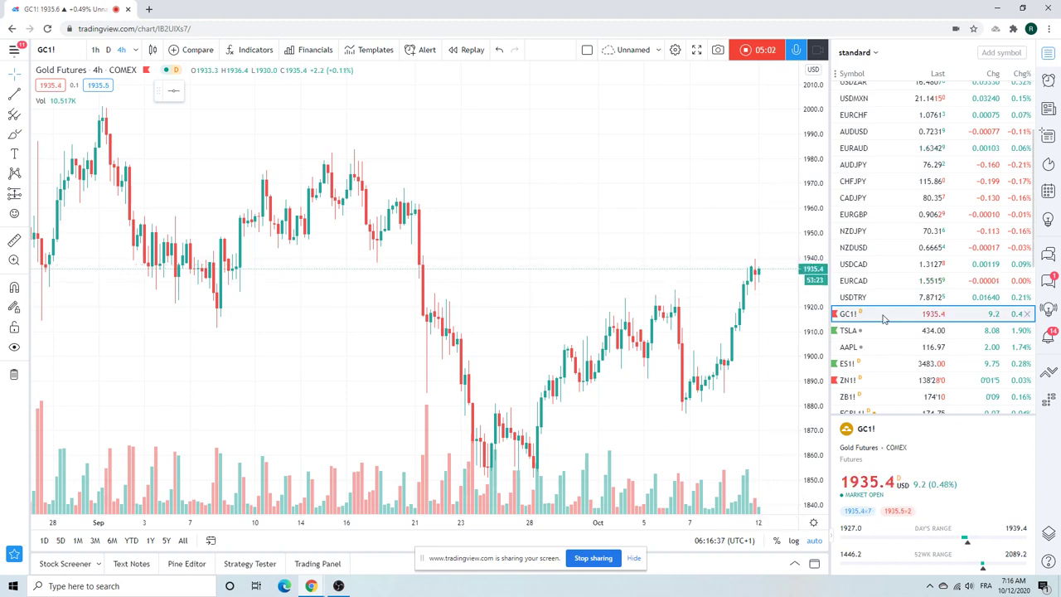
scroll(903, 311, down, 2)
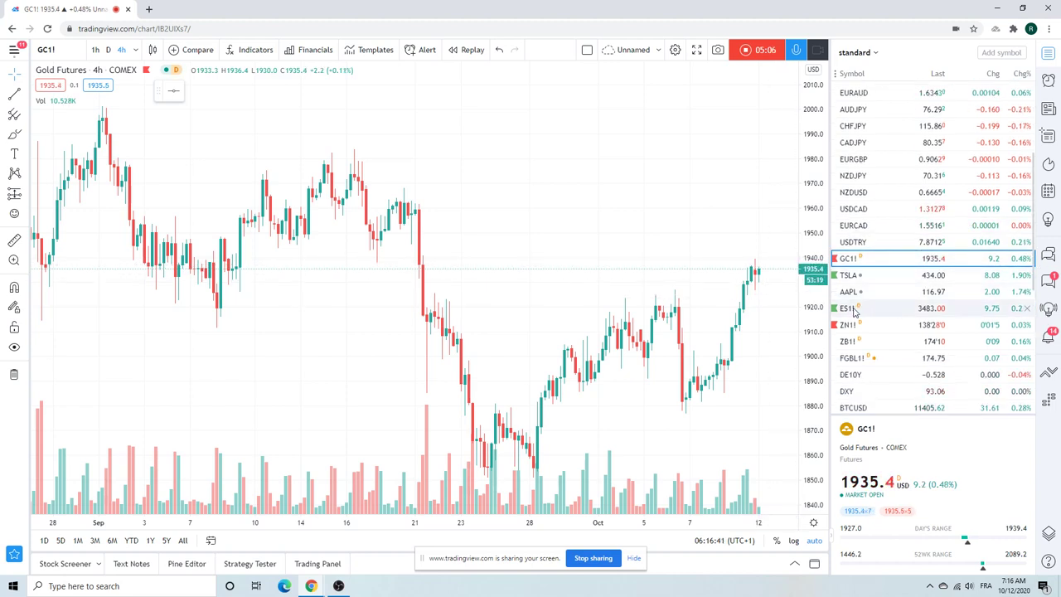
click(857, 309)
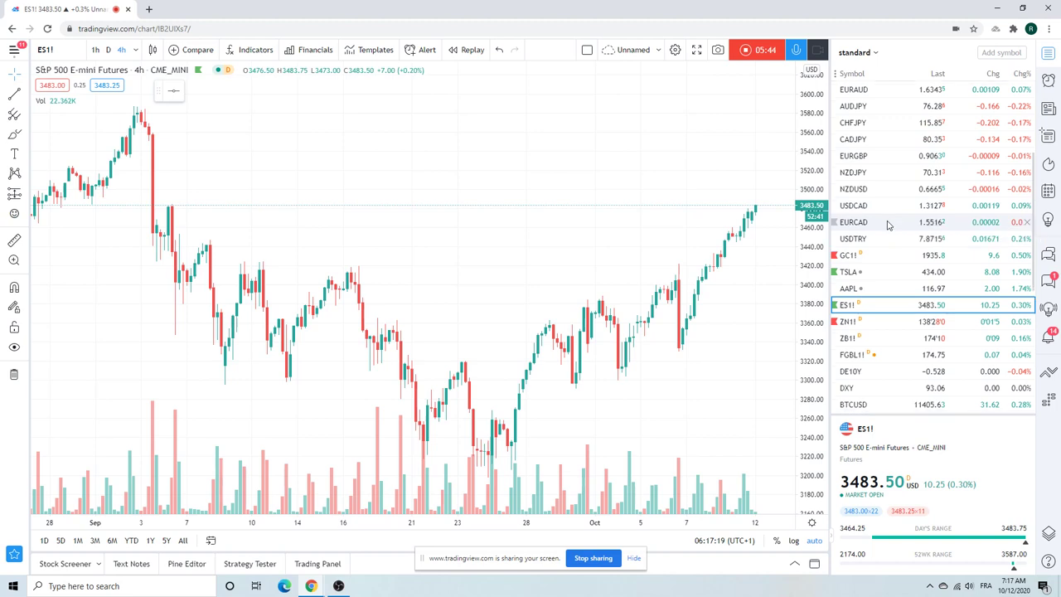
scroll(887, 225, down, 2)
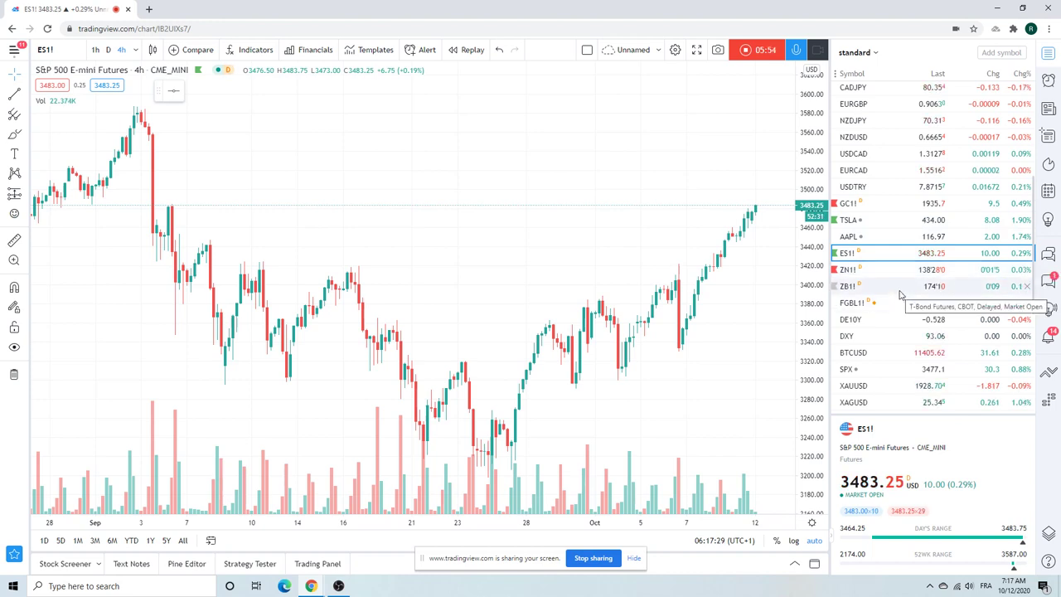
click(849, 287)
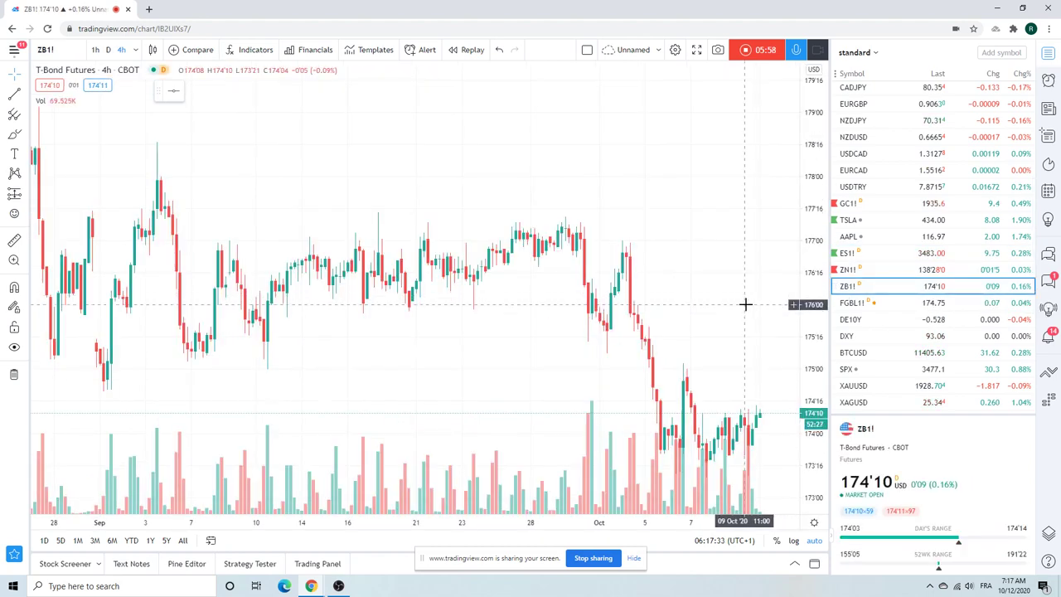
Step: Hide the volume bars on the T-Bond chart and adjust the zoom
scroll(746, 303, down, 3)
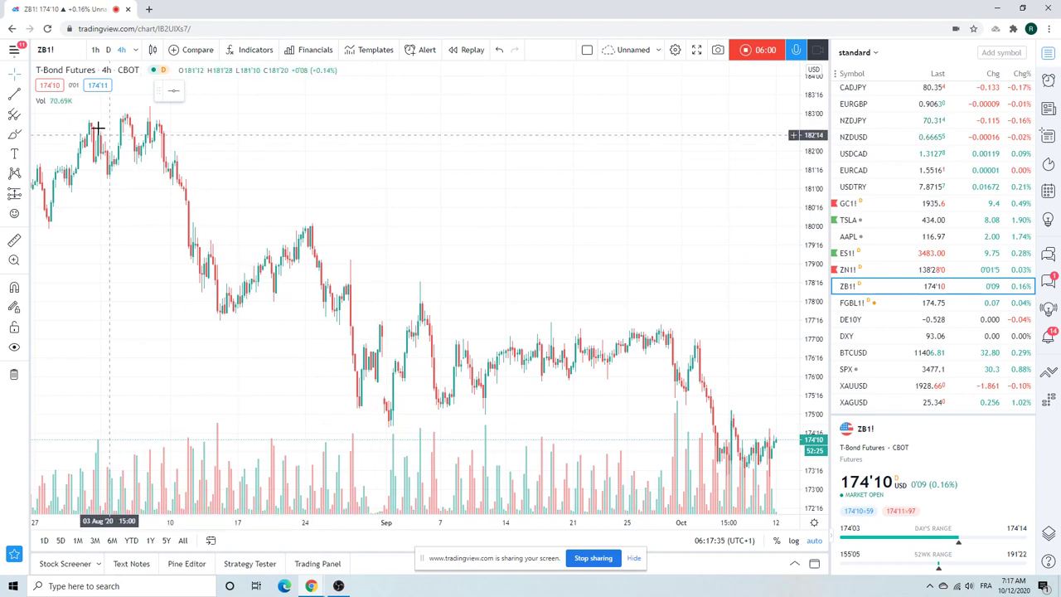
right_click(271, 498)
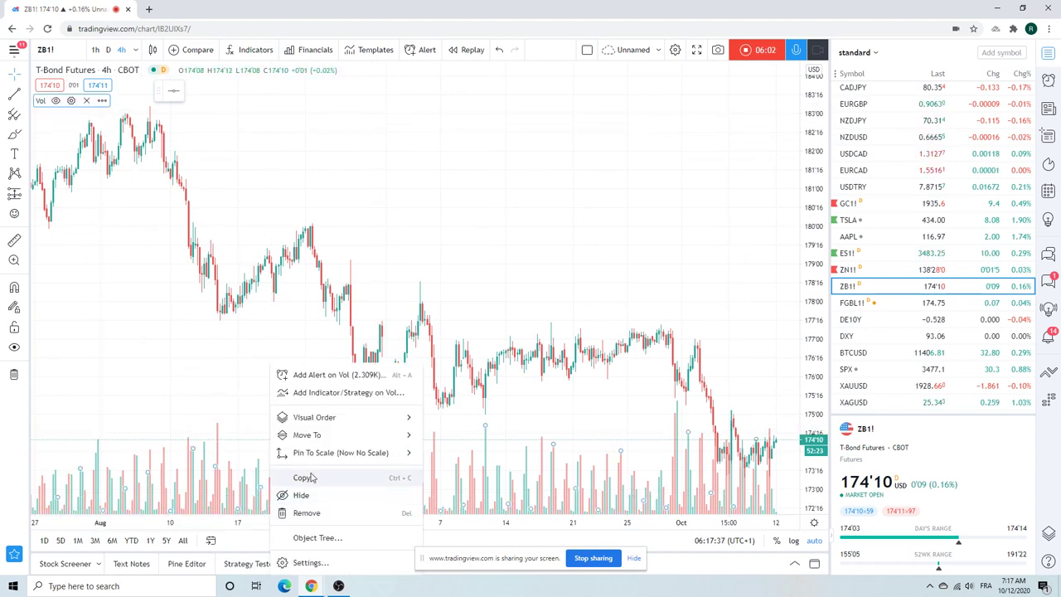
click(305, 494)
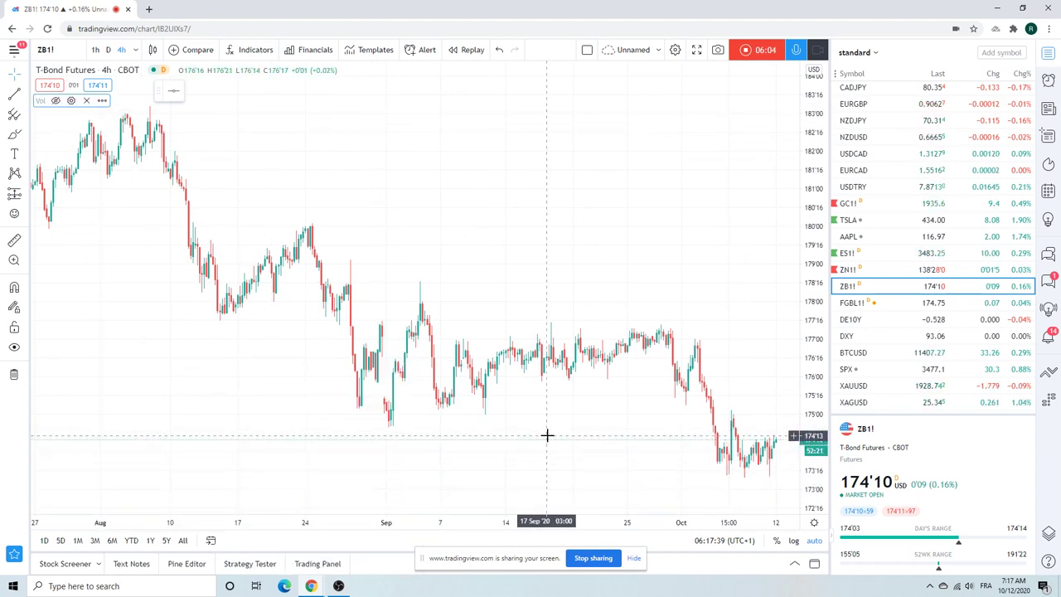
scroll(547, 434, down, 2)
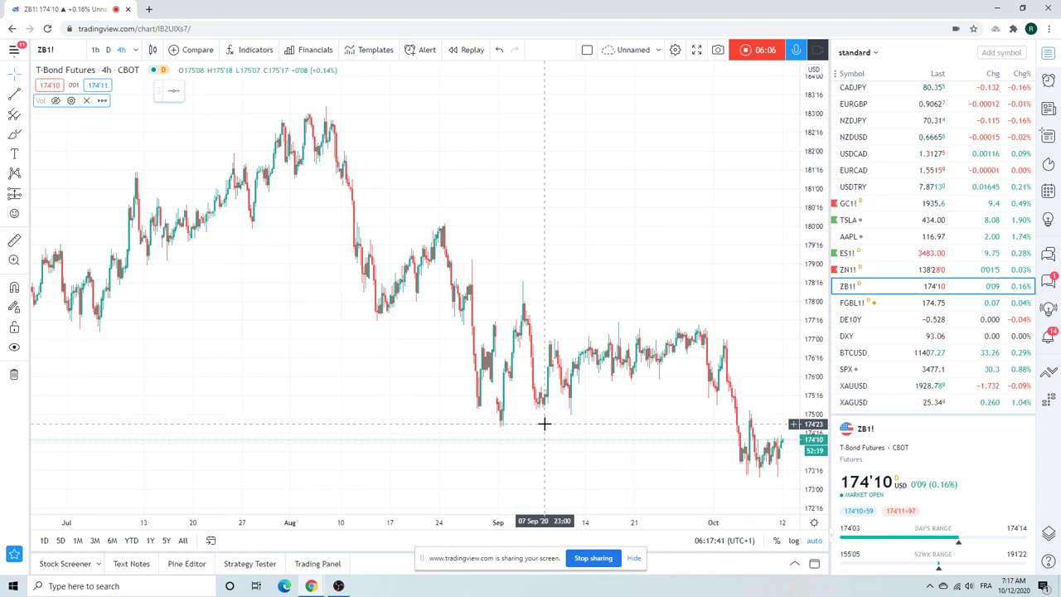
scroll(542, 421, up, 1)
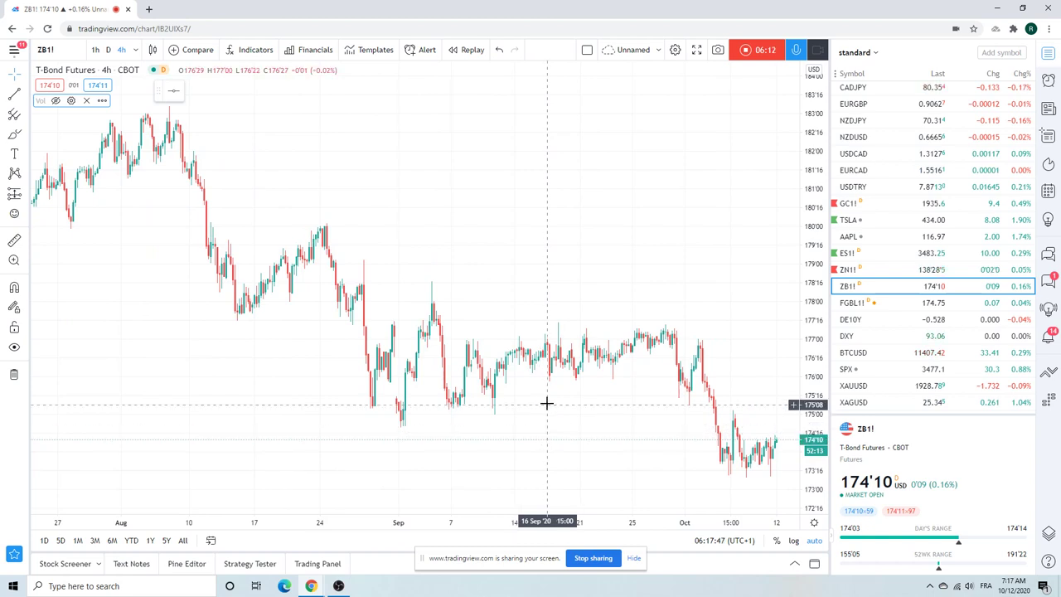
scroll(546, 396, down, 1)
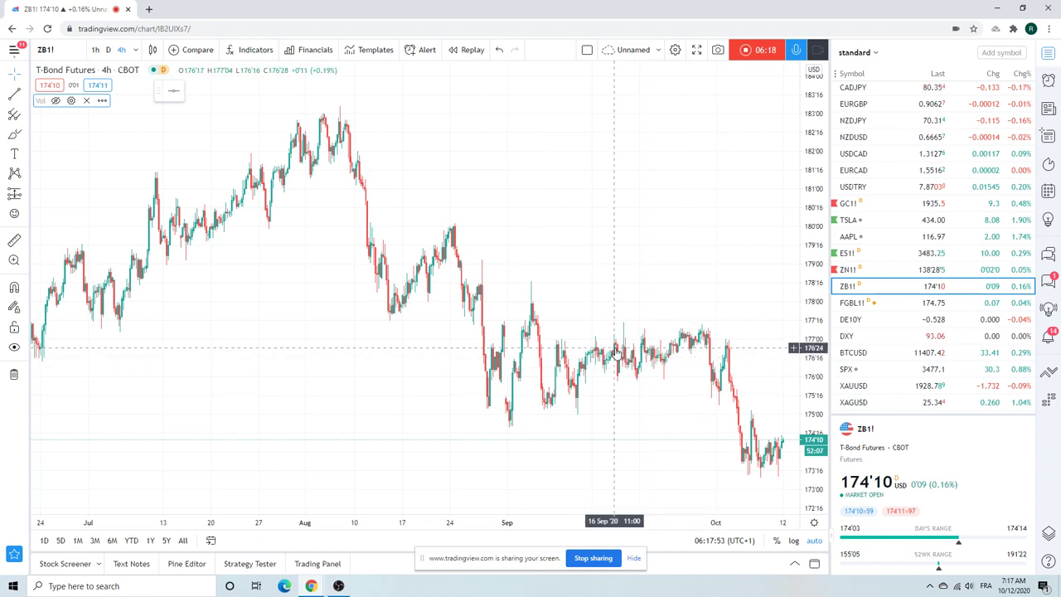
scroll(889, 319, down, 1)
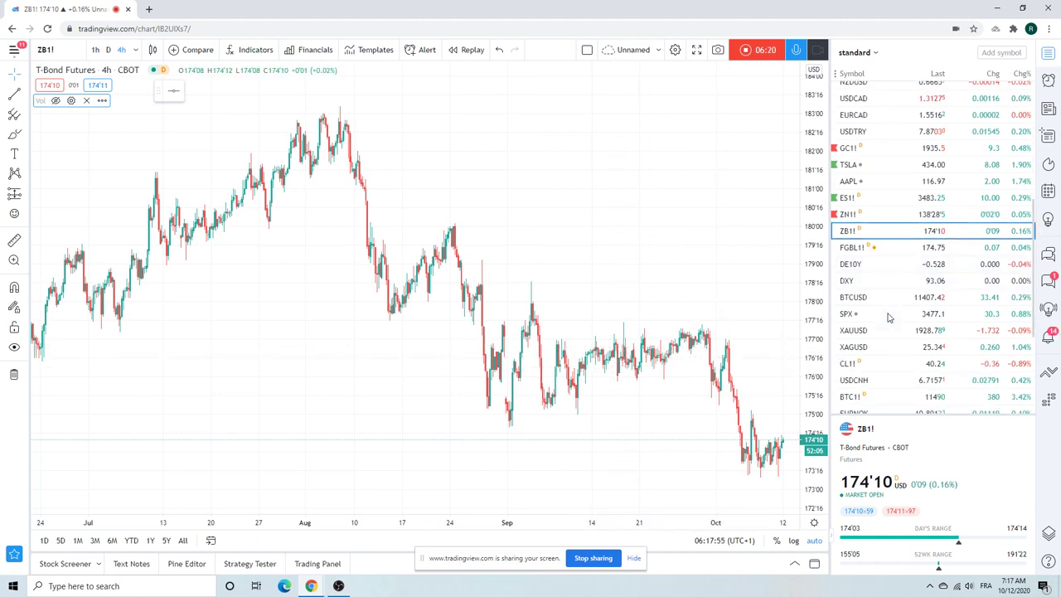
Step: Switch to 10 Year T-Note Futures (ZN1!) on daily candles, zoomed to Mar–Oct 2020
click(853, 216)
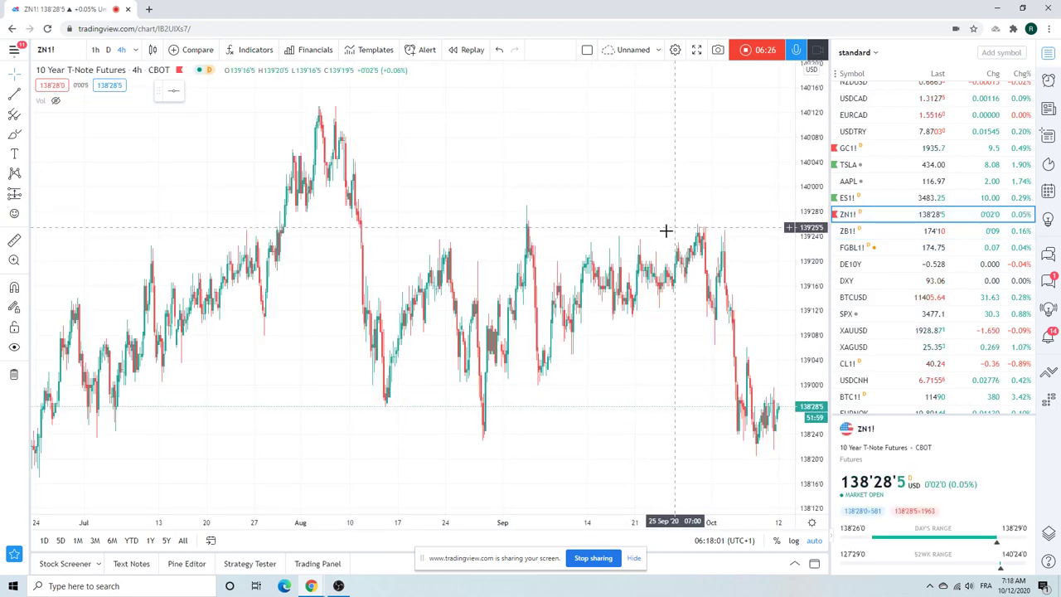
scroll(553, 279, down, 3)
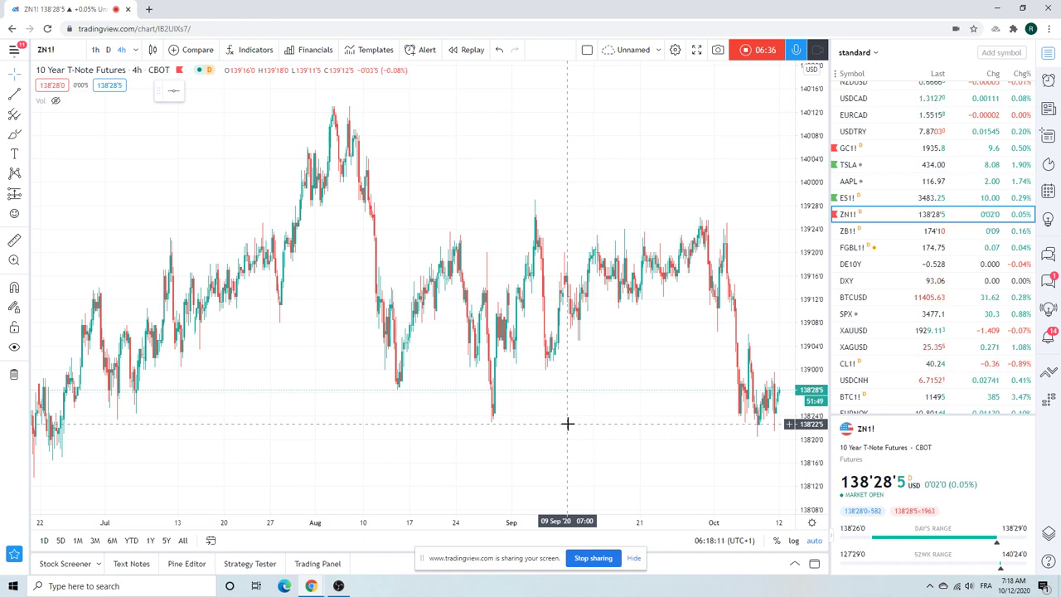
scroll(506, 370, down, 3)
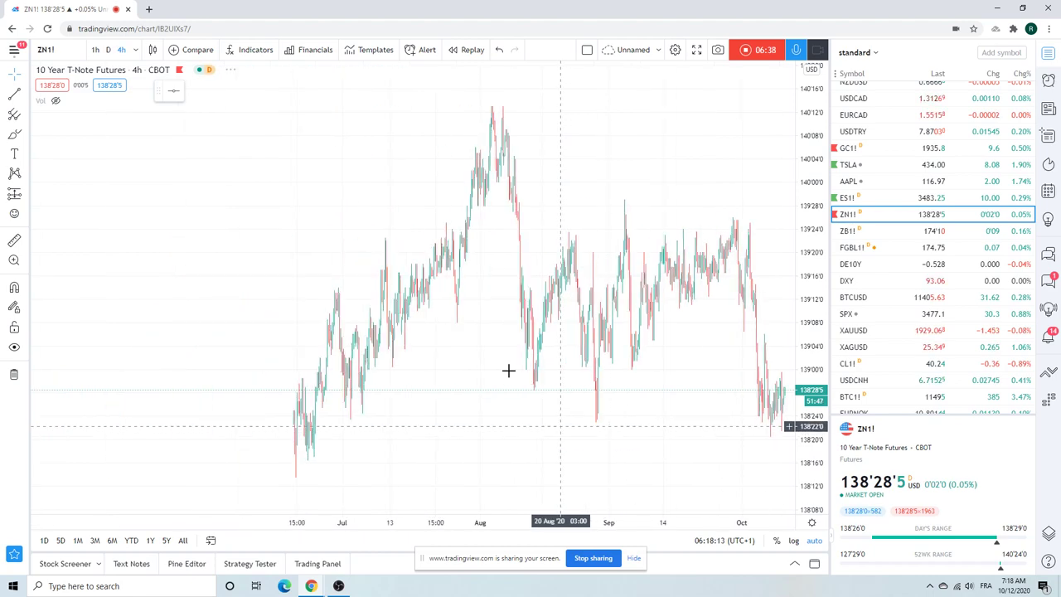
click(108, 49)
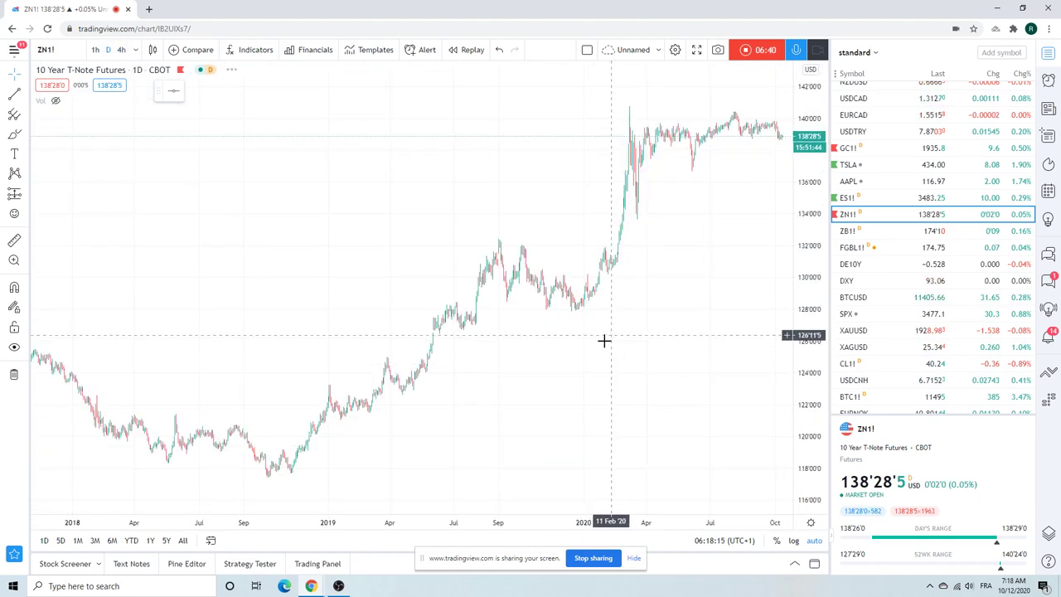
scroll(604, 339, up, 5)
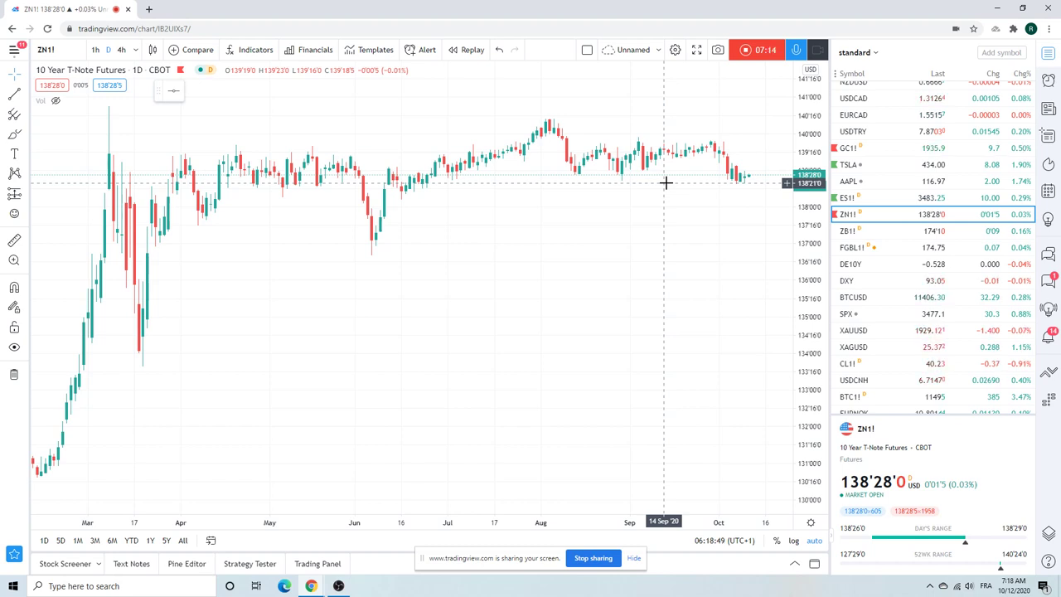
Step: Bring up the 30-year Treasury yield chart (TYX)
click(52, 50)
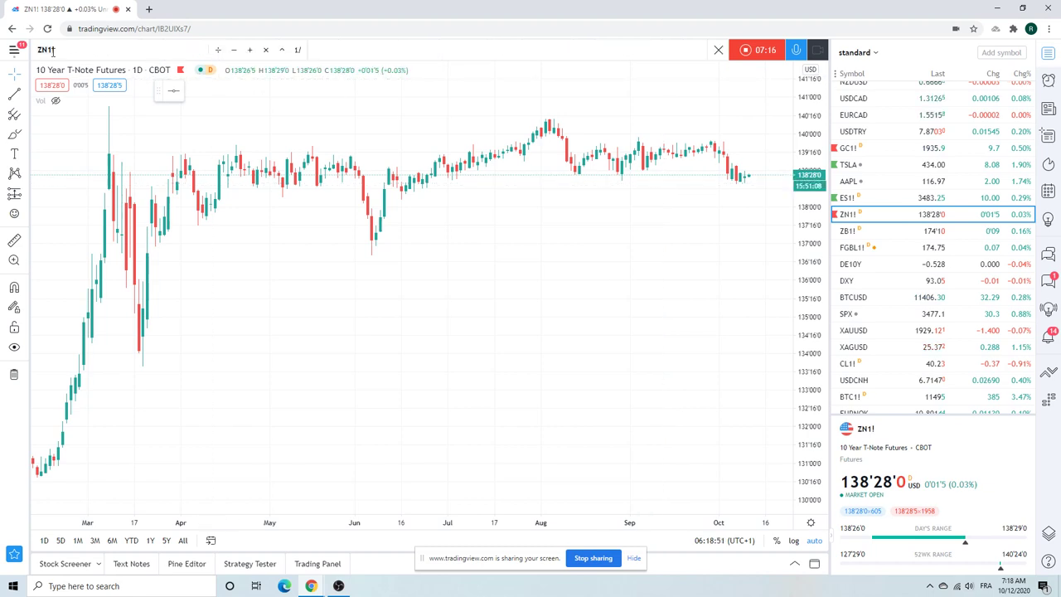
text(TYX)
key(Return)
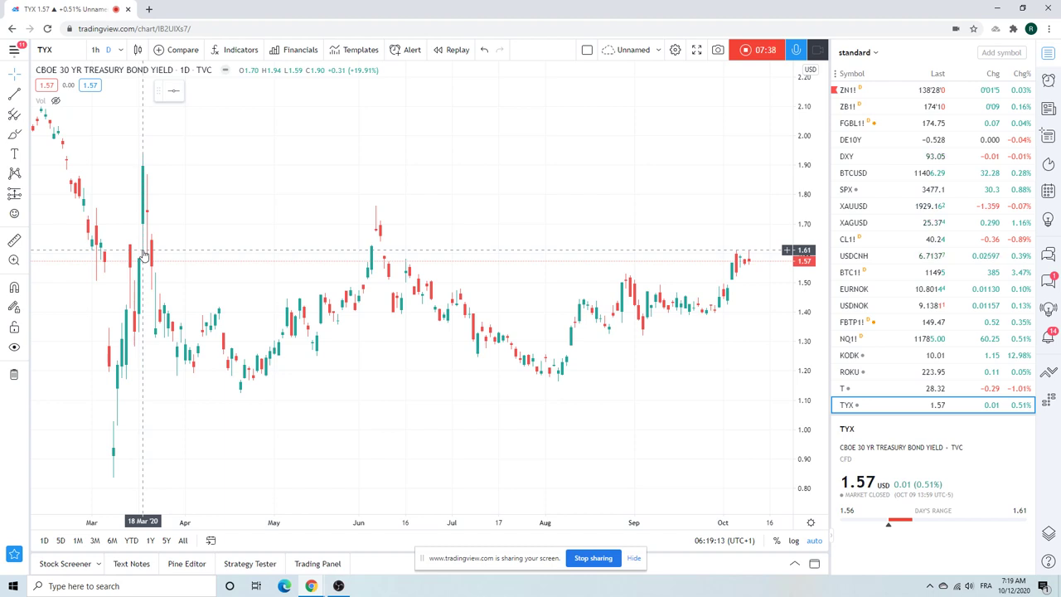
Step: Chart the US Government Bonds 10 YR Yield (US10Y), zoomed out to show December onward
click(61, 52)
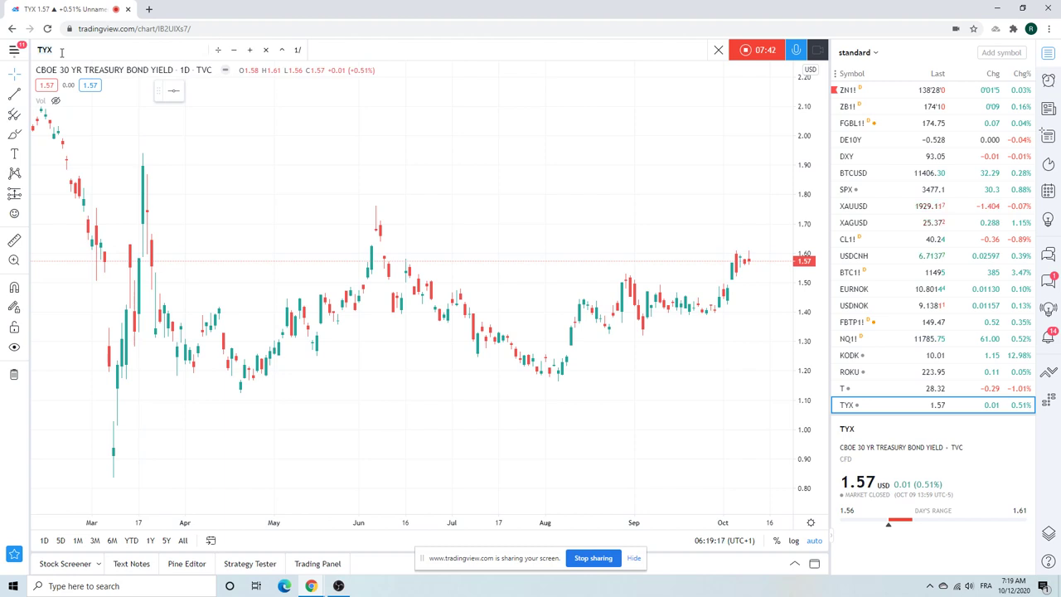
text(US10Y)
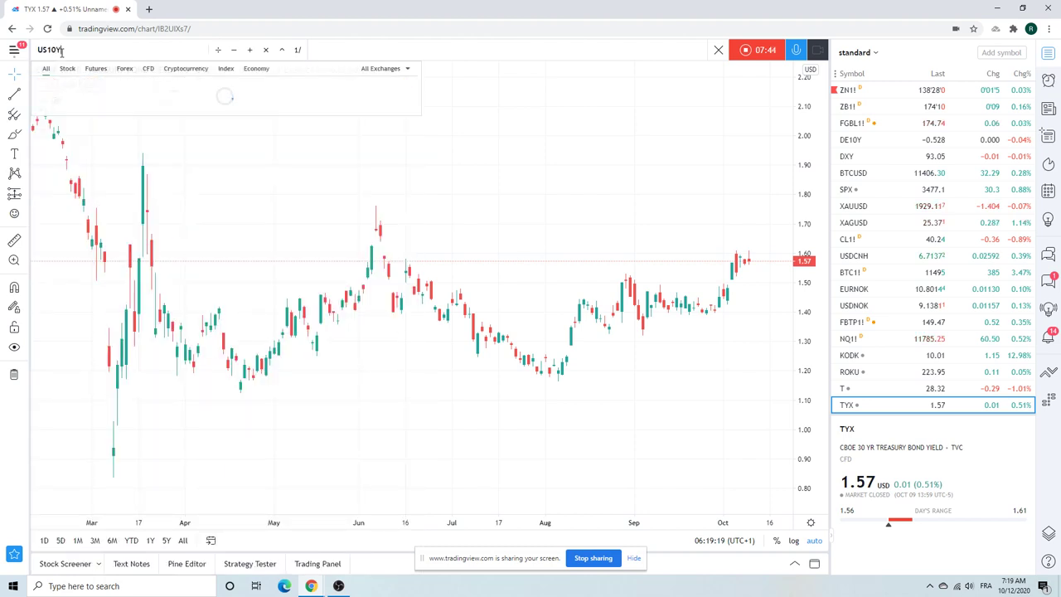
key(Return)
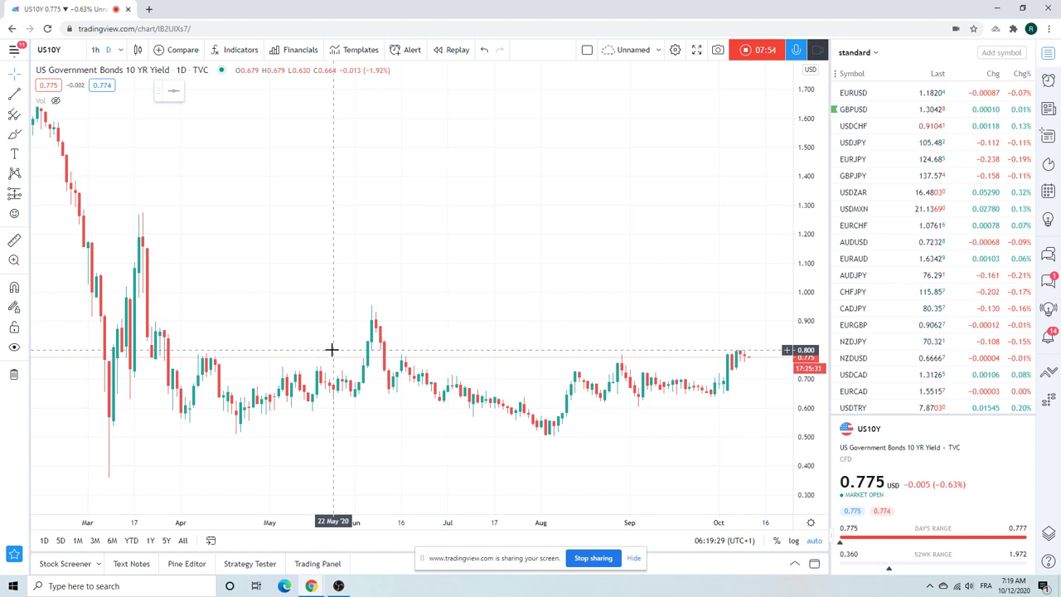
scroll(386, 274, down, 2)
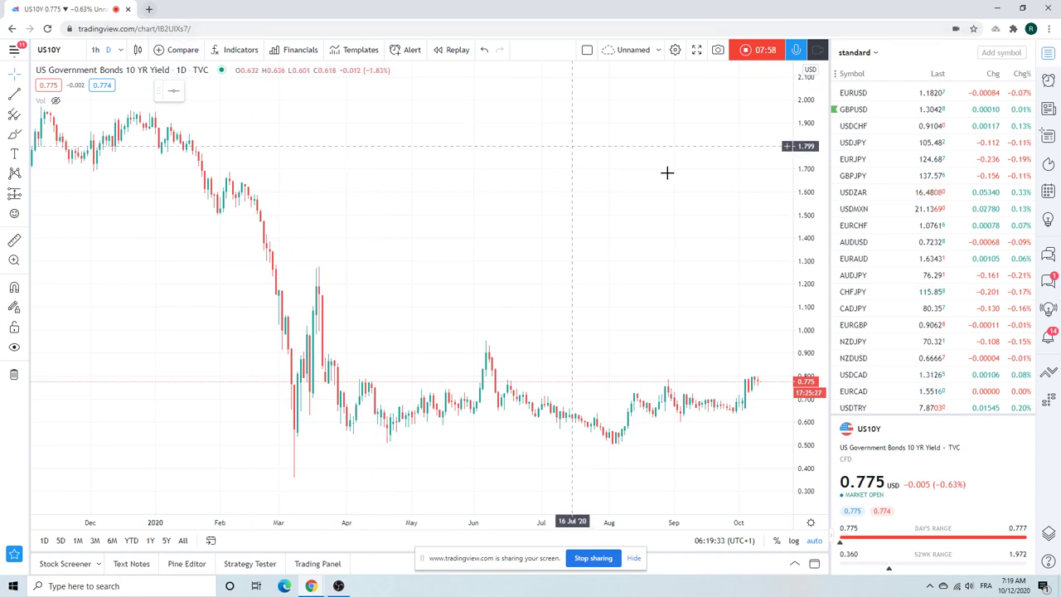
scroll(933, 240, down, 3)
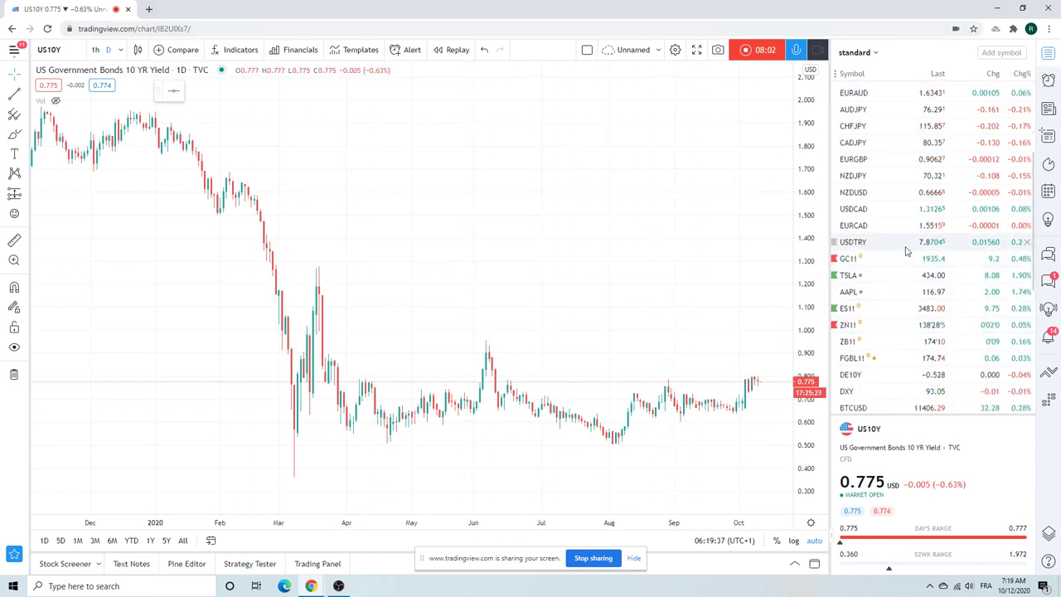
Step: Show the U.S. Dollar / Canadian Dollar (USDCAD) chart from the watchlist
click(860, 213)
scroll(675, 301, up, 3)
scroll(674, 300, down, 4)
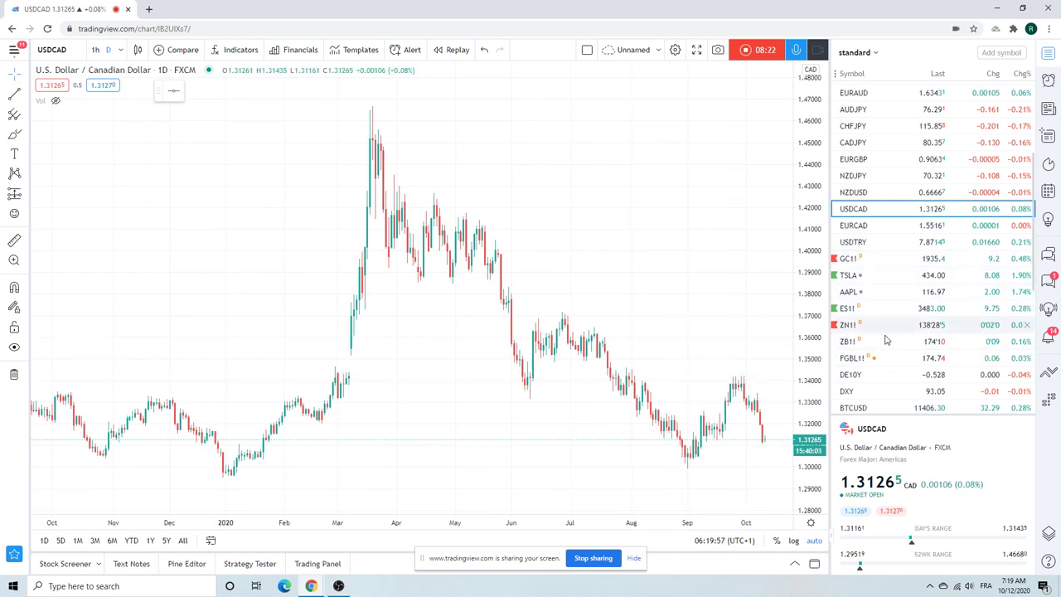
Step: Chart Bitcoin / U.S. Dollar (BTCUSD) daily, zoomed out back to early 2019
click(854, 401)
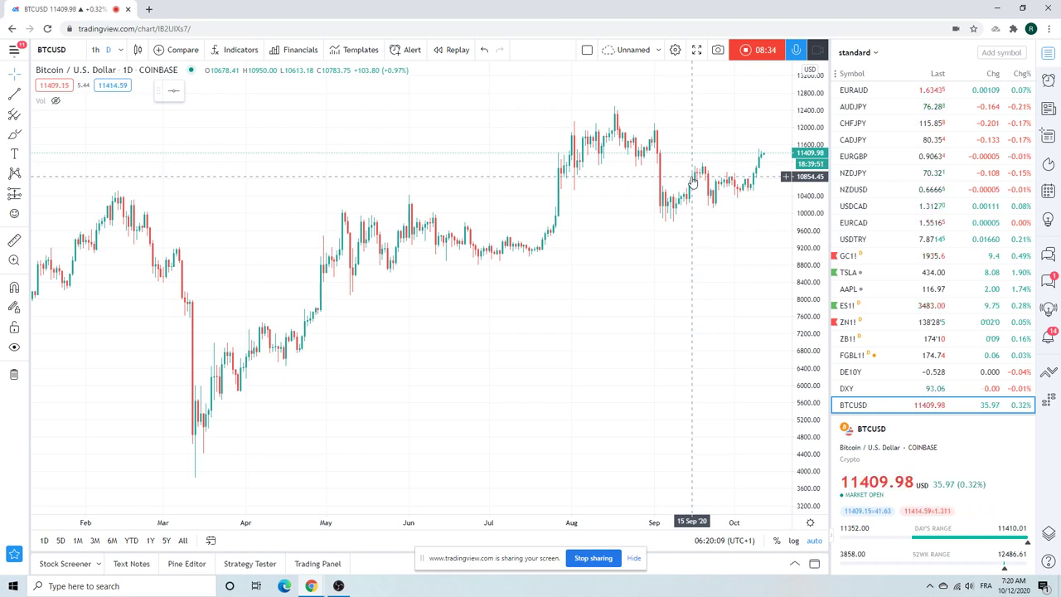
scroll(691, 170, down, 3)
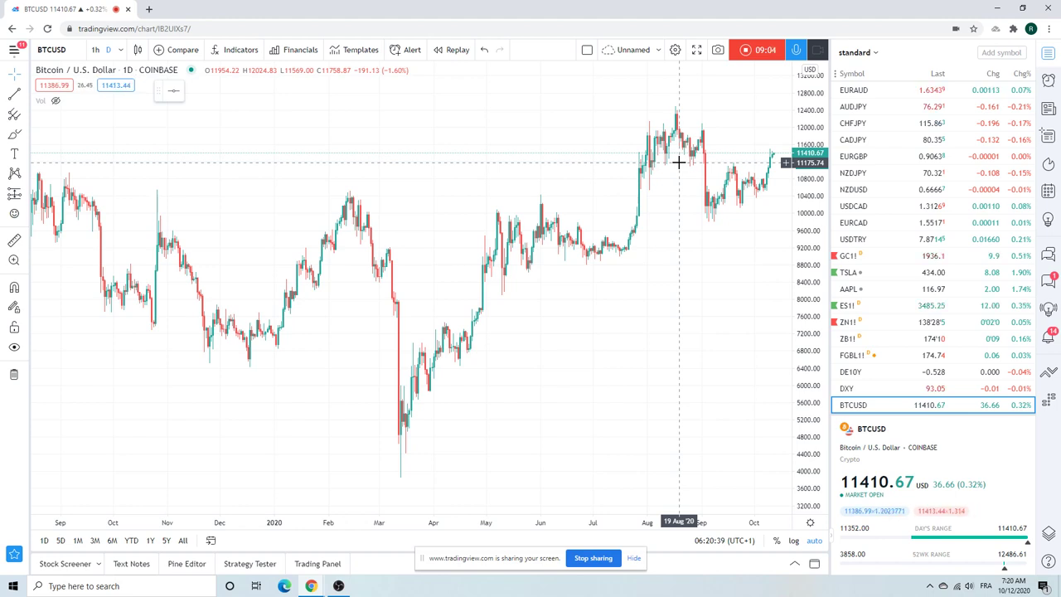
scroll(677, 165, down, 2)
scroll(677, 166, down, 2)
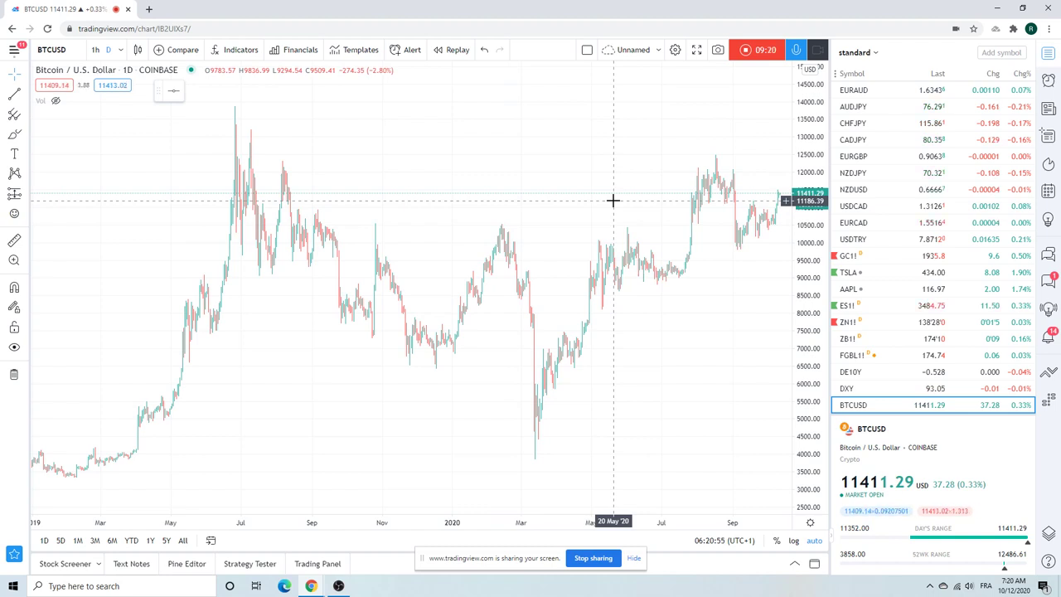
scroll(901, 206, down, 3)
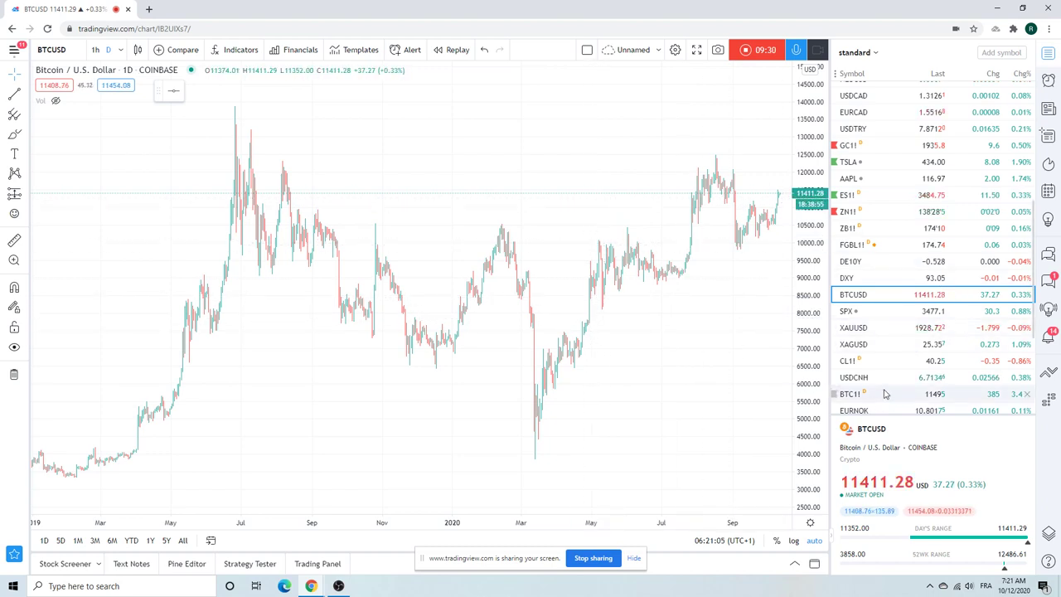
Step: View Light Crude Oil Futures (CL1!) zoomed in, then switch to the USDCNH daily chart
click(844, 361)
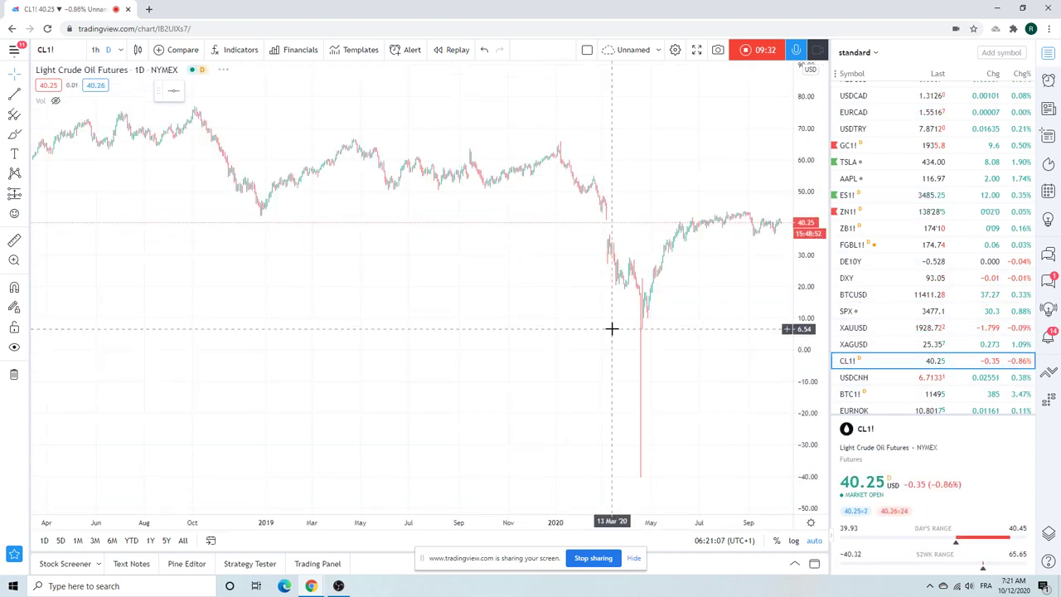
scroll(612, 328, up, 4)
scroll(615, 328, up, 5)
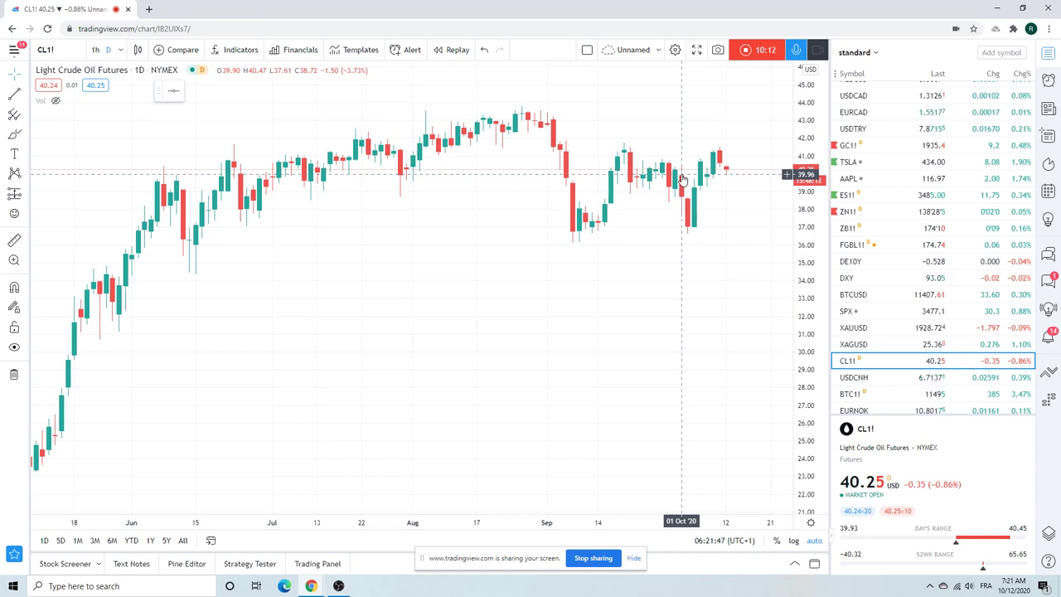
scroll(929, 257, down, 2)
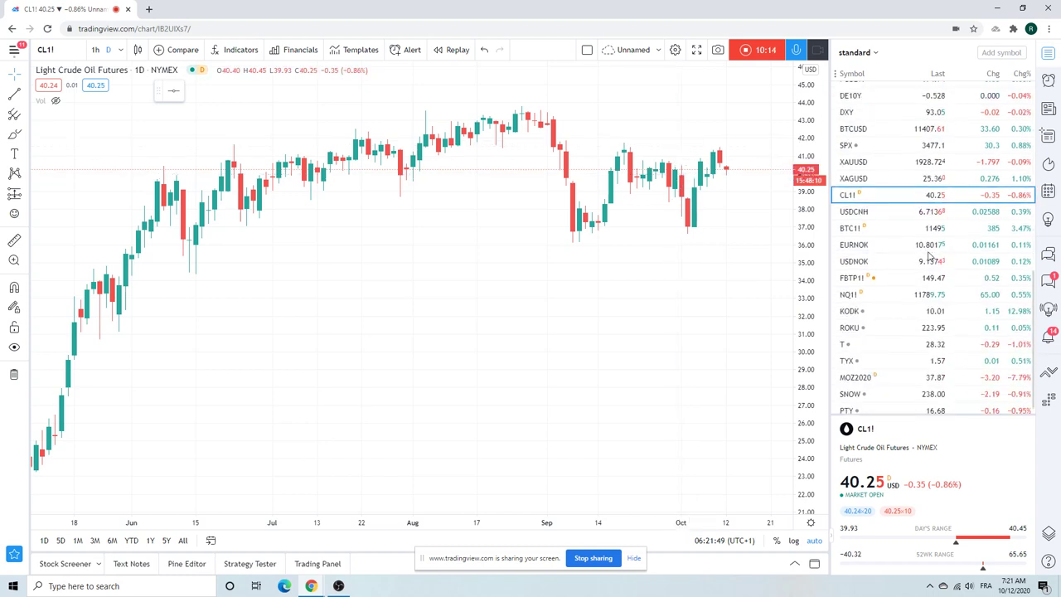
click(856, 212)
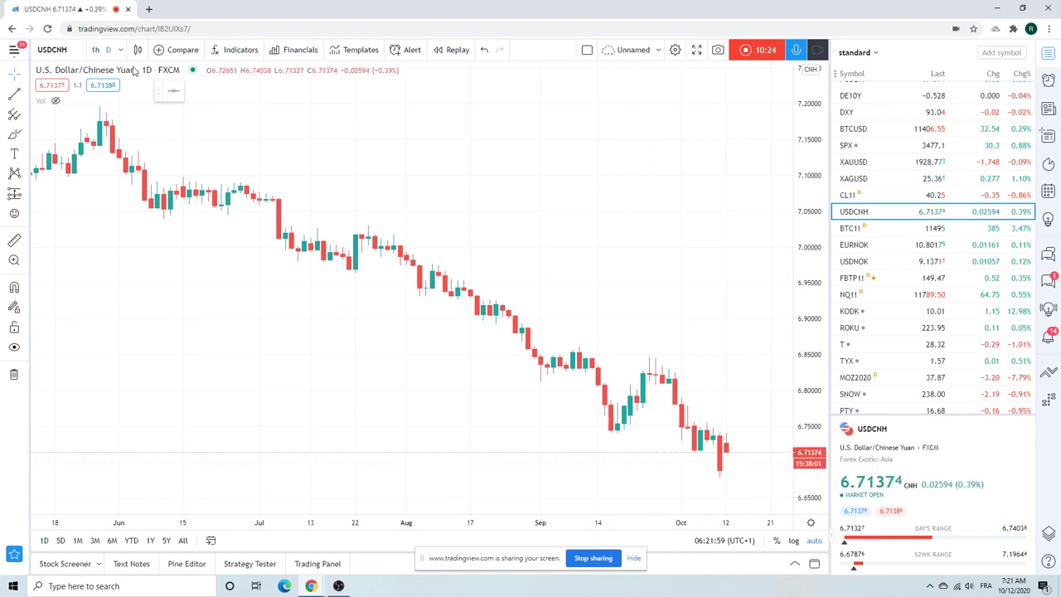
Step: Show USDCNH on 1-hour candles zoomed out, then stop recording to reach the video preview
click(95, 50)
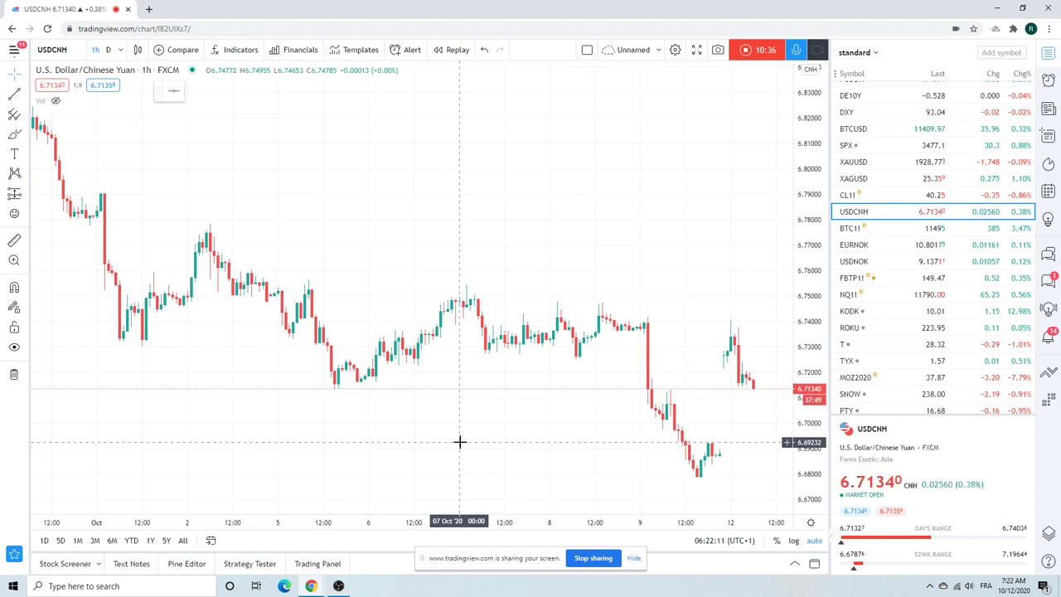
scroll(483, 361, down, 3)
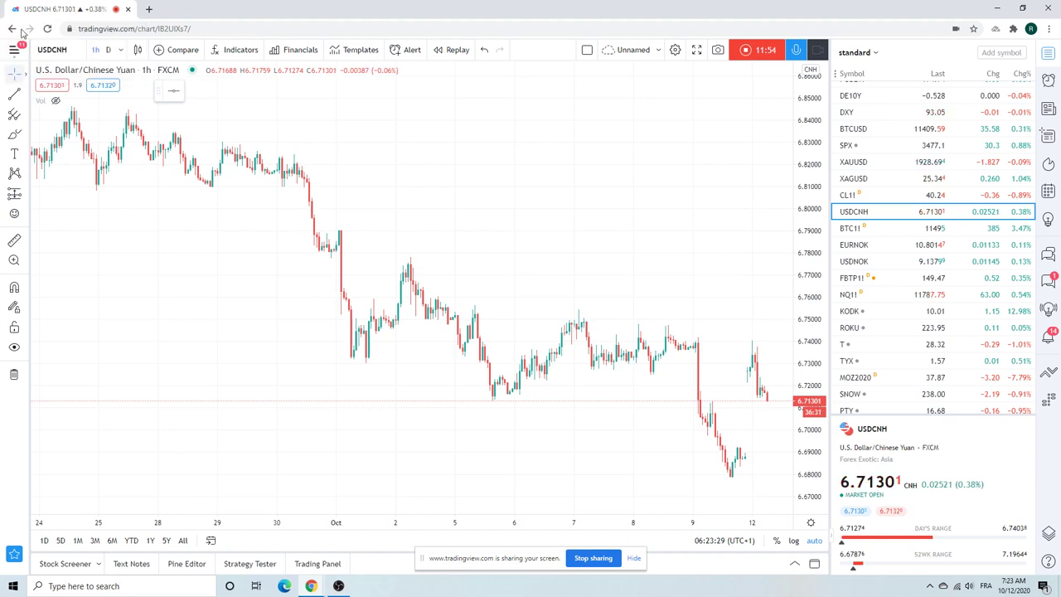
scroll(379, 174, down, 3)
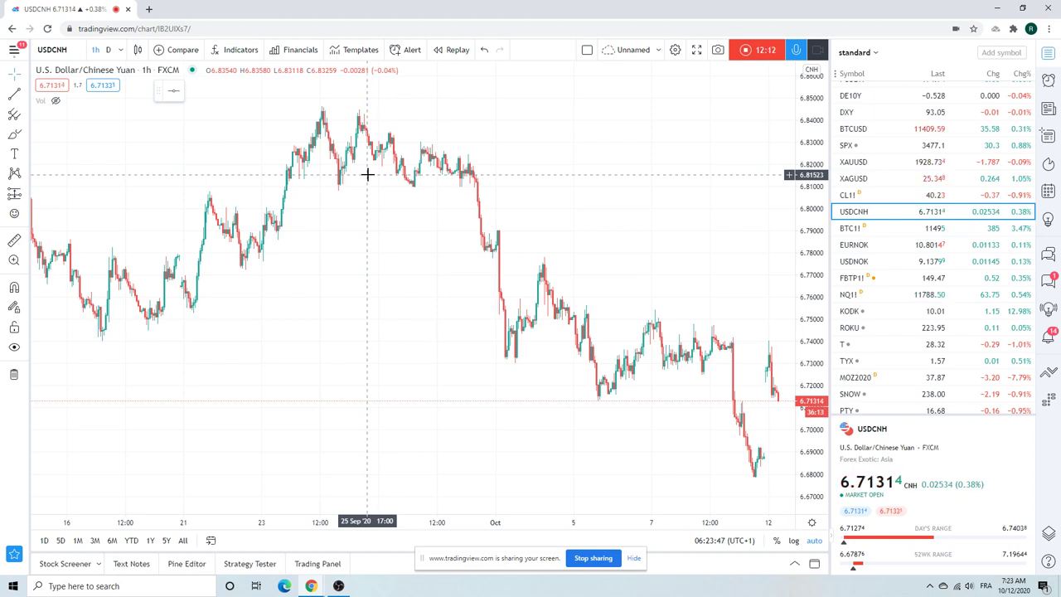
click(756, 50)
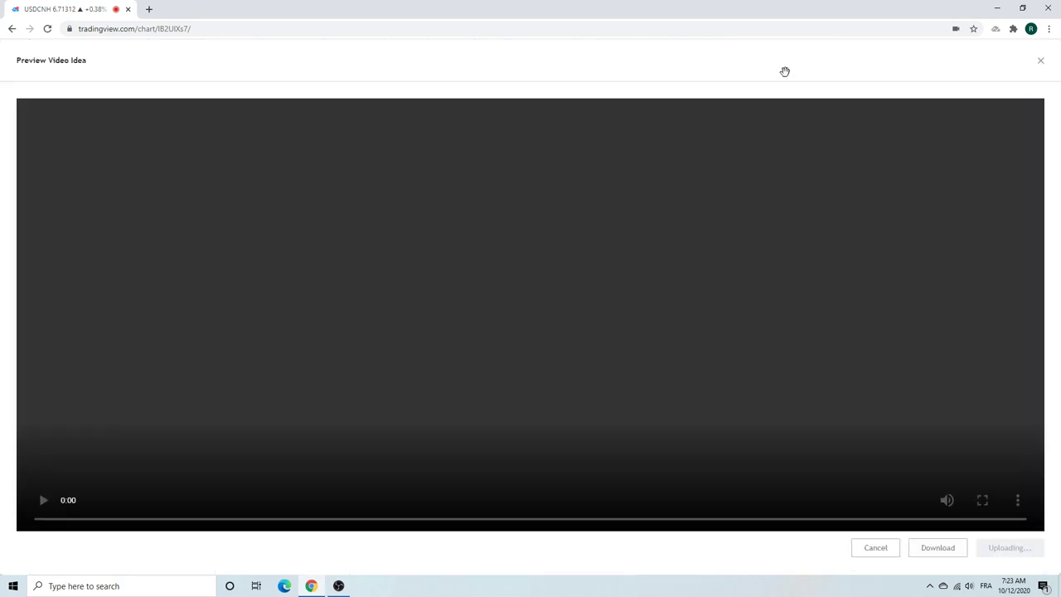